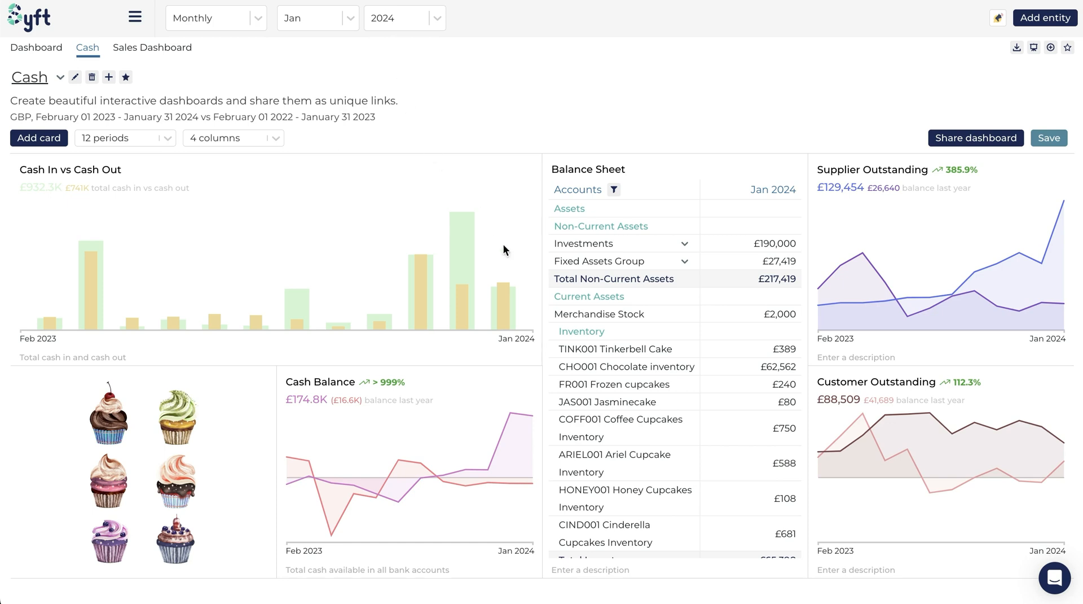
Open the Financial Statements tool and start a new financial statement named "Monthly Statements 2024"
mouse_move(2, 324)
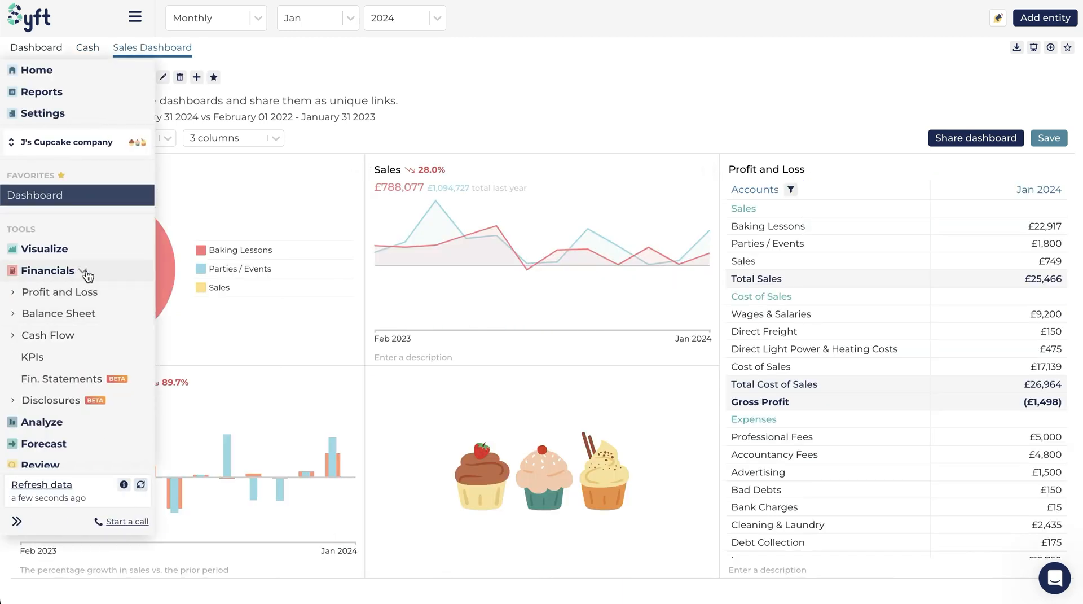
left_click(100, 378)
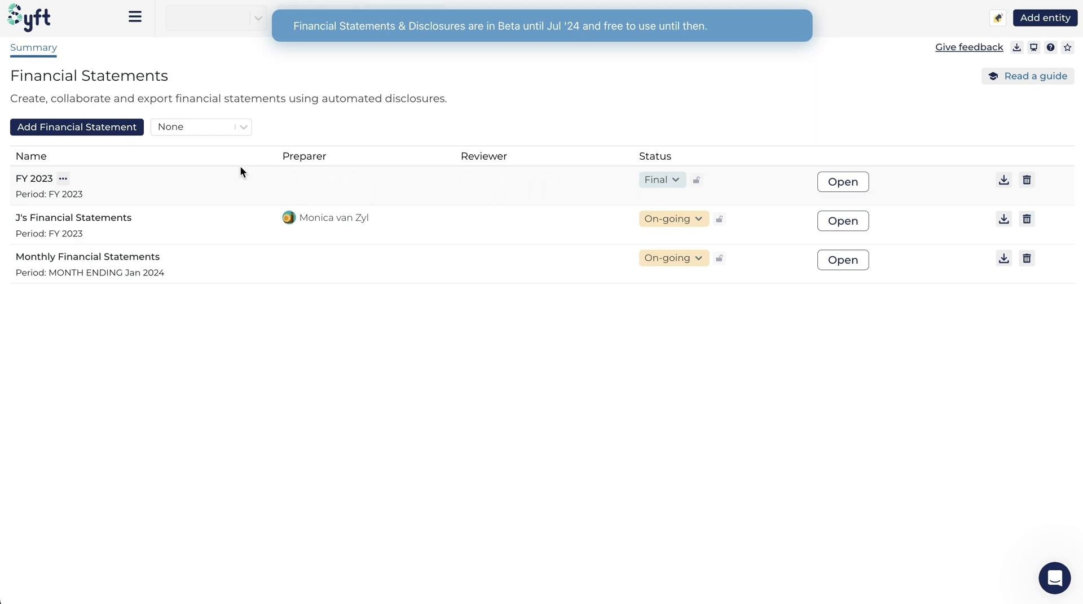
left_click(106, 132)
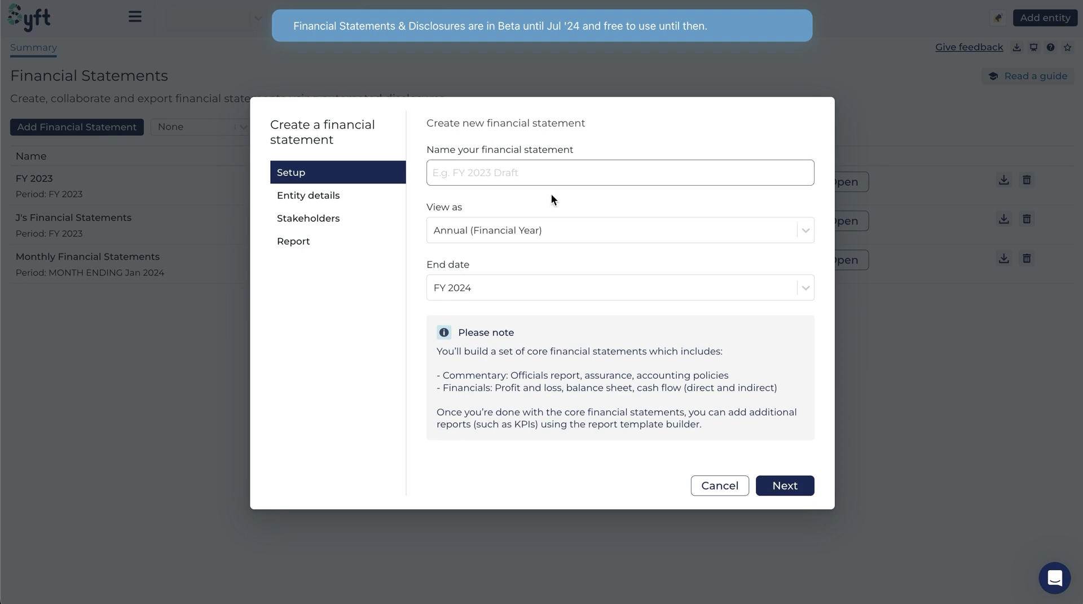
left_click(503, 170)
type("Monthly Statements 2024")
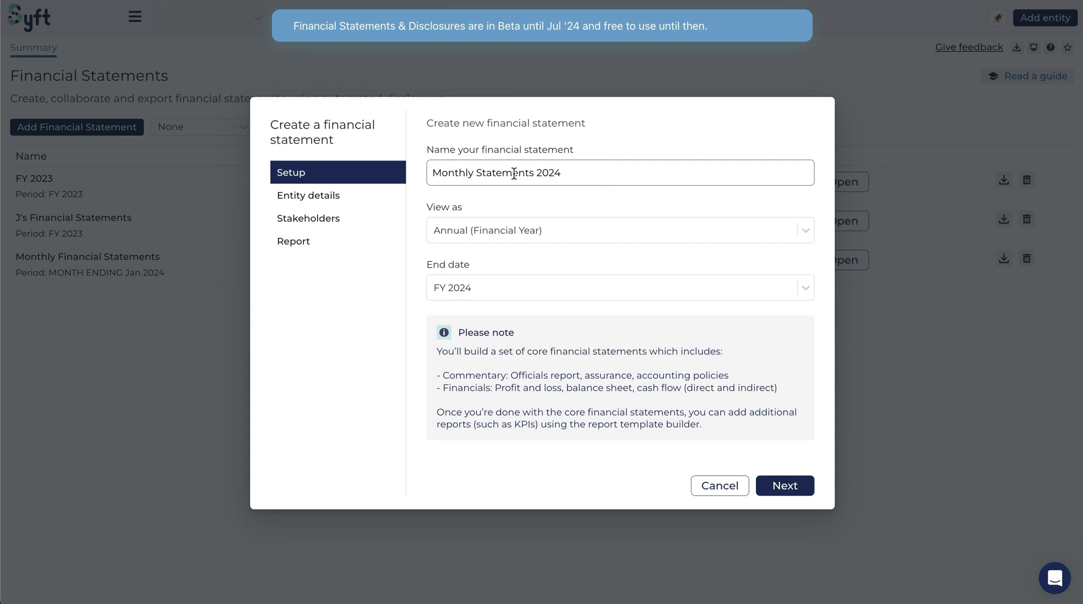
left_click_drag(549, 172, 564, 172)
Set the new financial statement to be viewed as Monthly
left_click(491, 229)
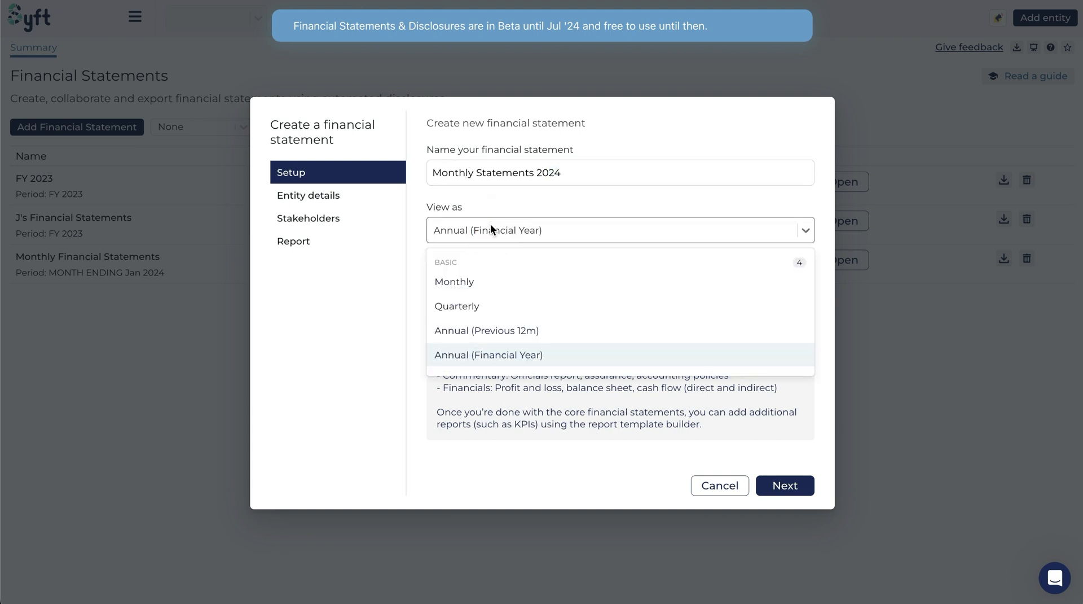
left_click(571, 233)
left_click(574, 232)
left_click(475, 282)
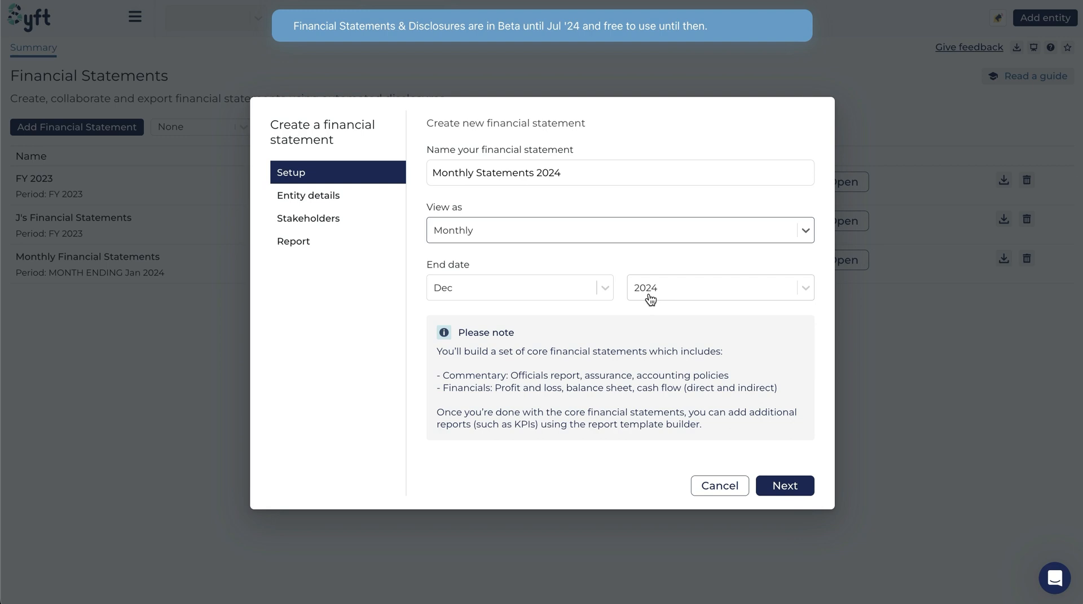
Read the note on which core commentary and financial reports the statement includes and how extra reports can be added
left_click_drag(525, 351, 646, 350)
left_click_drag(476, 378, 517, 376)
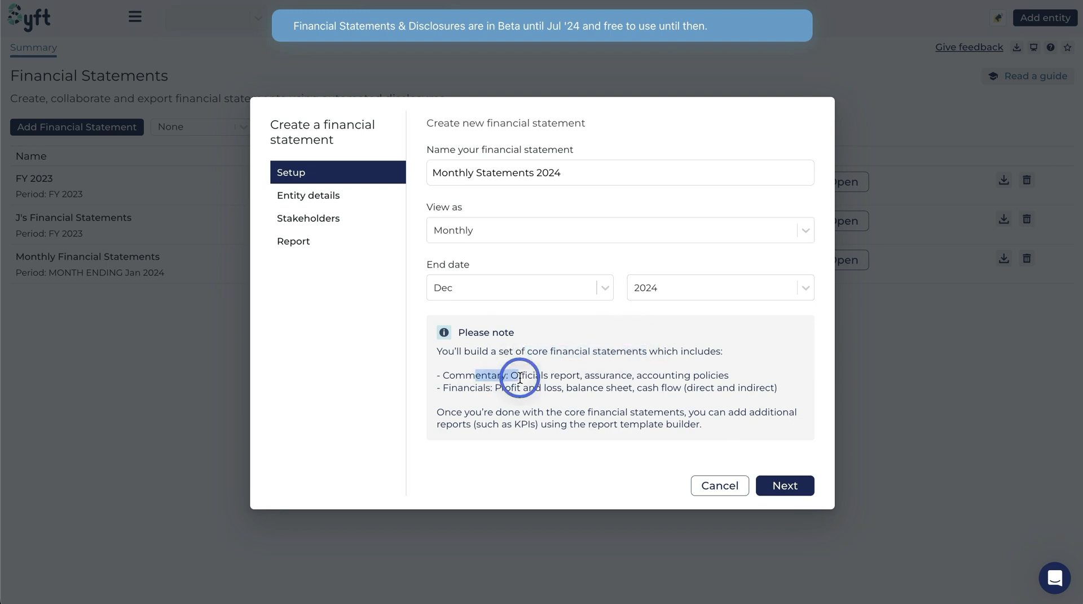
left_click(722, 378)
left_click(469, 389)
left_click_drag(520, 389, 735, 389)
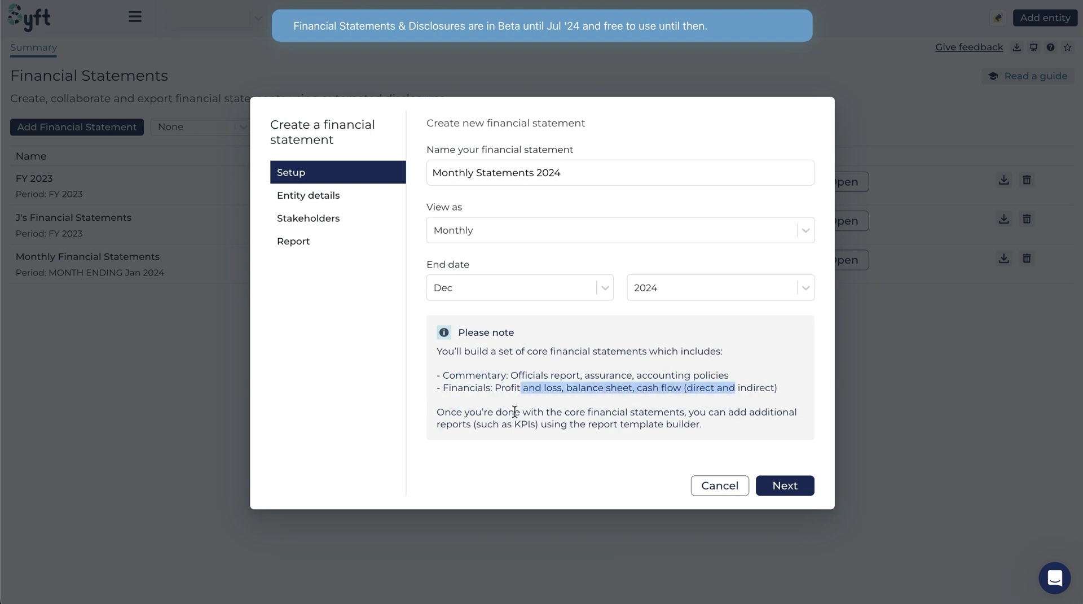
left_click_drag(483, 415, 735, 422)
left_click_drag(481, 424, 539, 424)
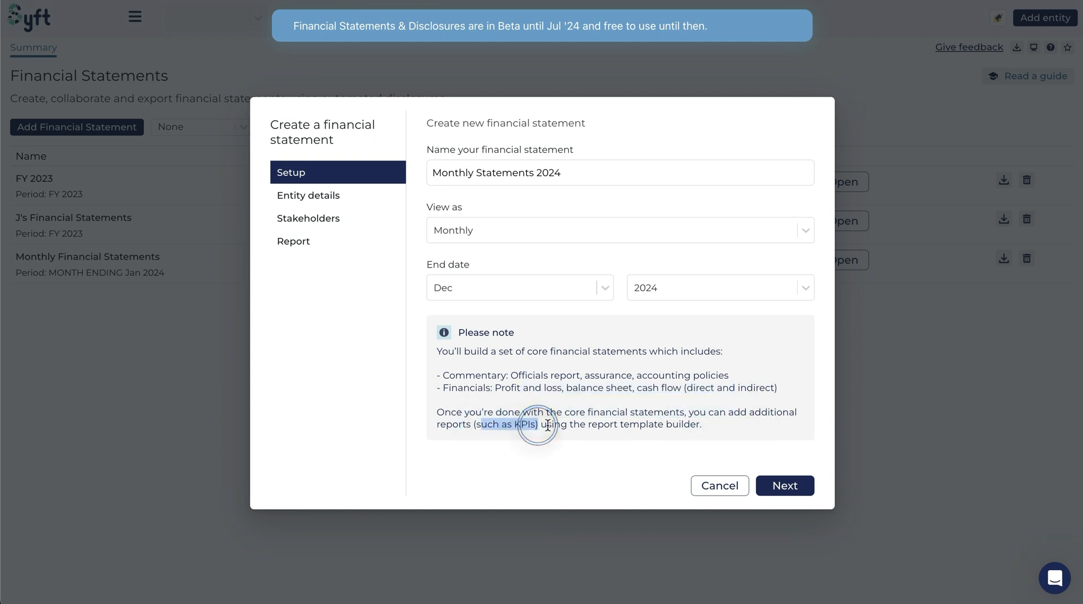
left_click(603, 424)
left_click(652, 425)
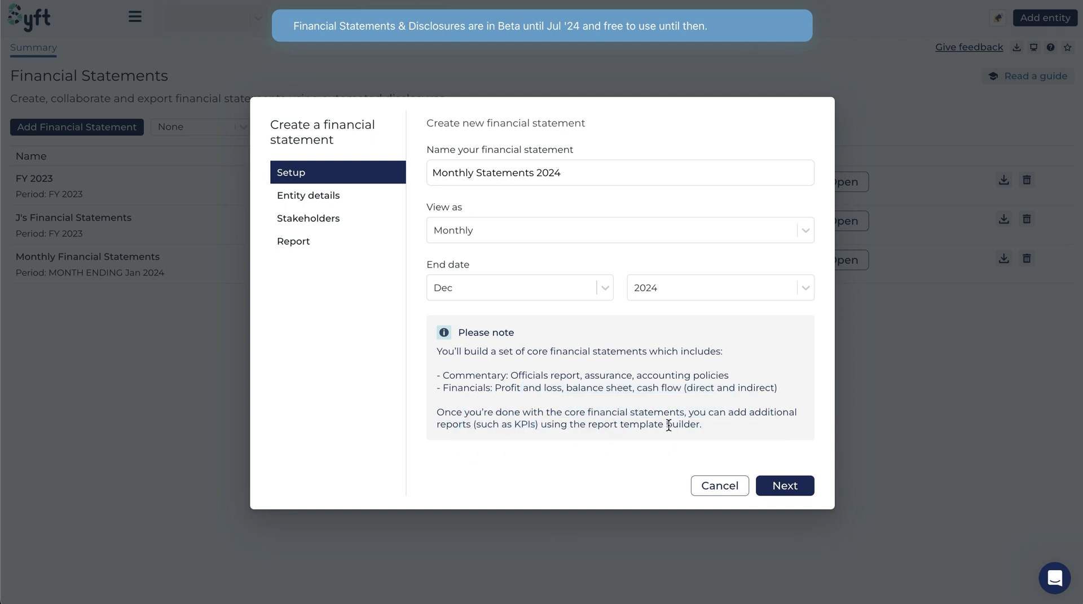
Go through the prefilled entity details, including registration number, business activities and preparer, and proceed with them as they are
left_click(322, 219)
left_click(783, 485)
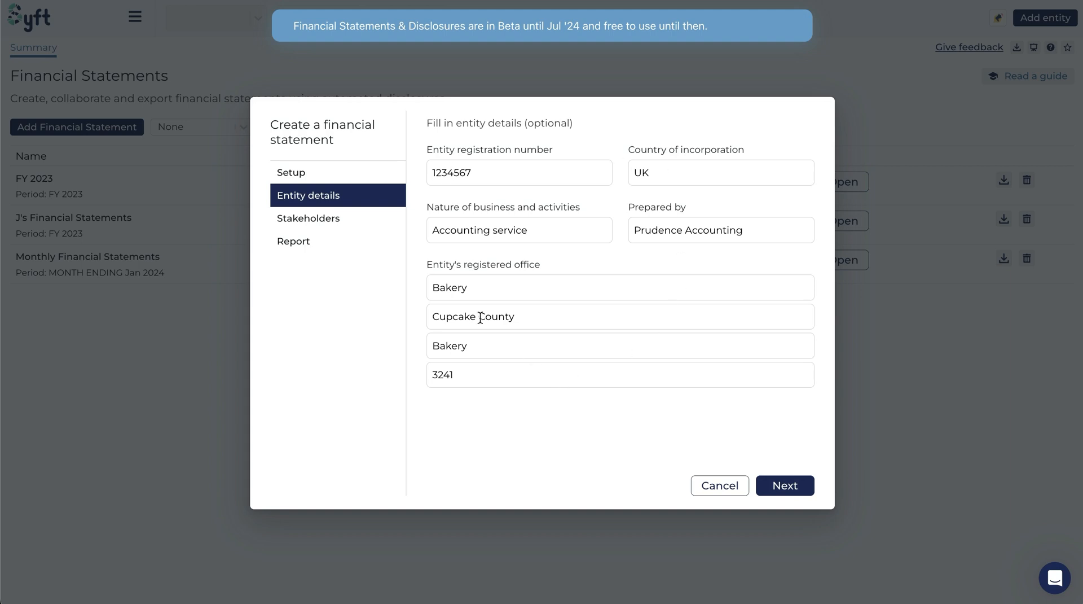
left_click_drag(474, 172, 428, 175)
left_click(532, 230)
key("Tab")
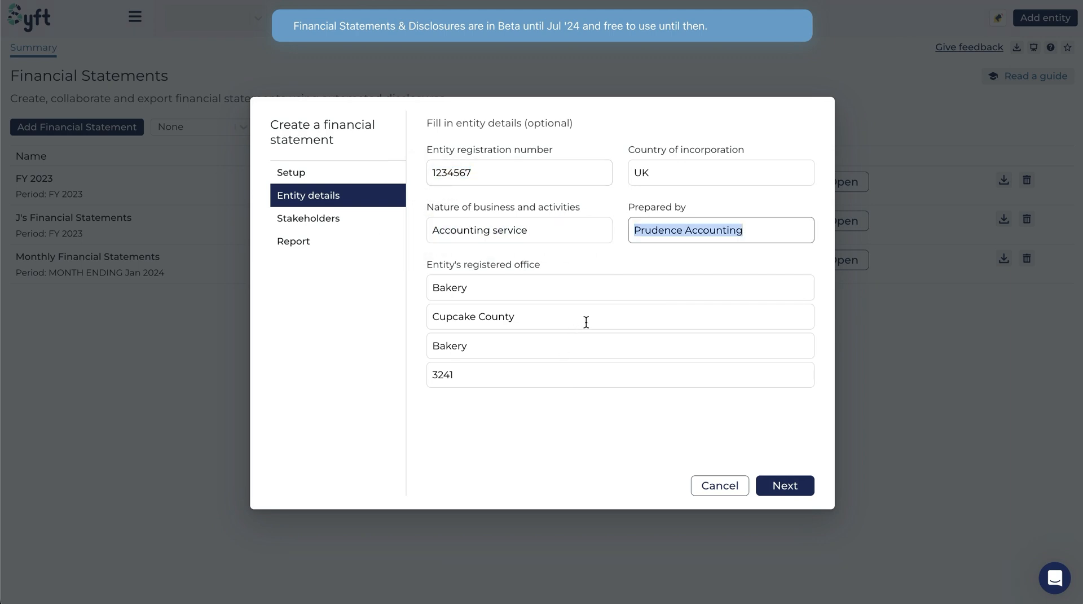
left_click(770, 484)
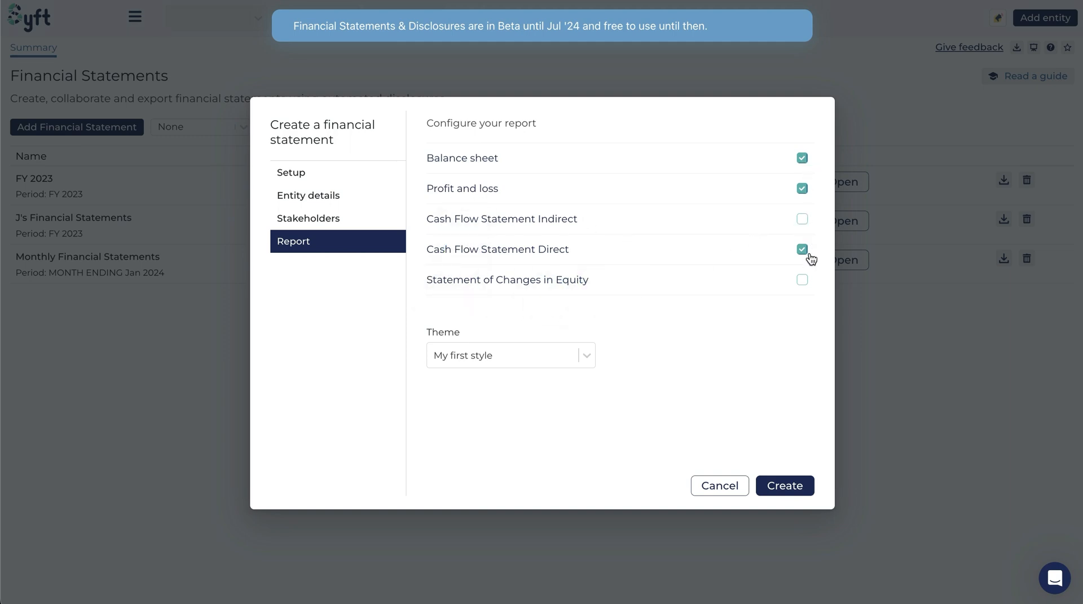
Include the Statement of Changes in Equity, use the "My first style" theme, and create the financial statement
left_click(804, 282)
left_click(526, 355)
left_click(501, 390)
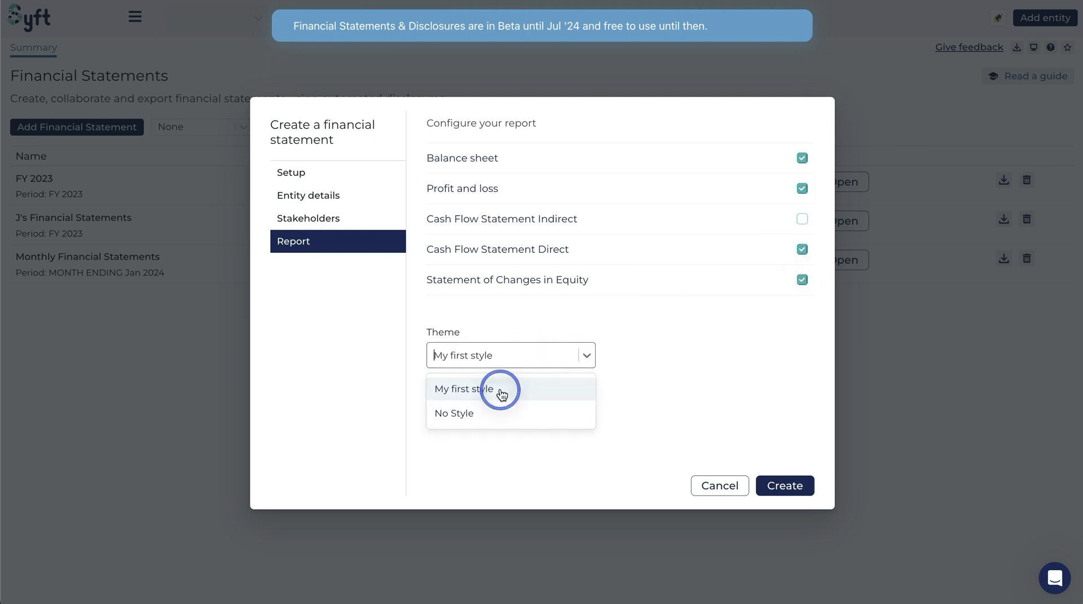
left_click(785, 488)
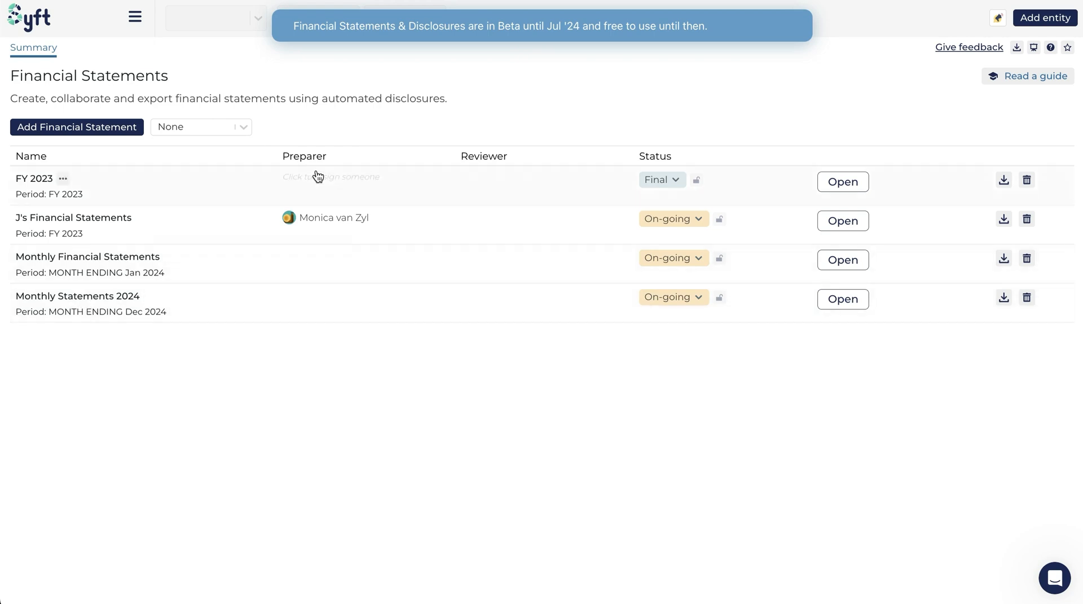
Check who can be assigned as preparer and reviewer of Monthly Statements 2024 without choosing anyone
left_click(299, 297)
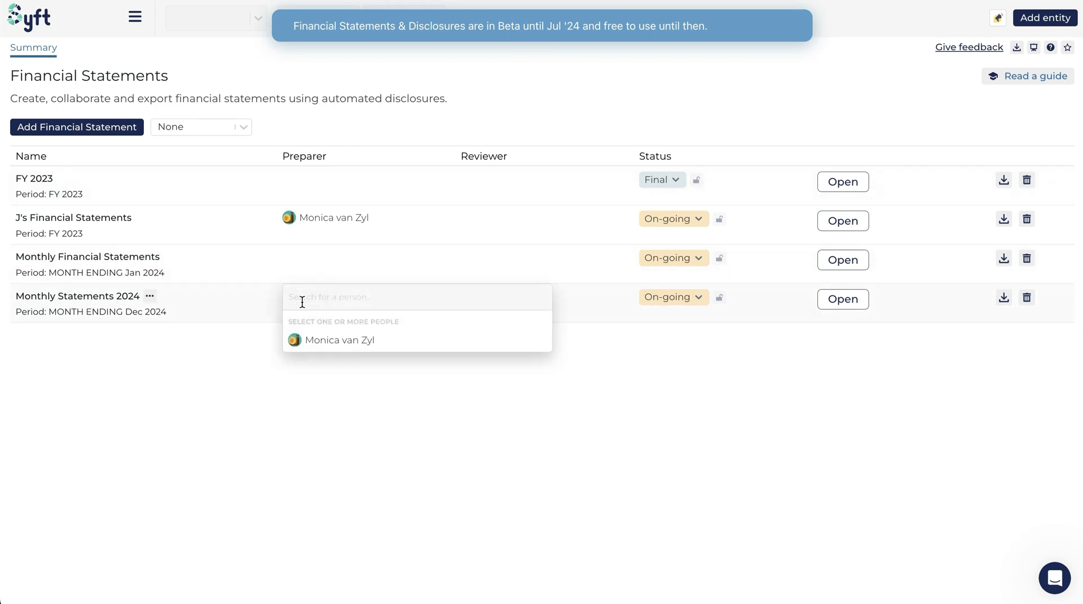
left_click(575, 339)
left_click(505, 302)
left_click(398, 333)
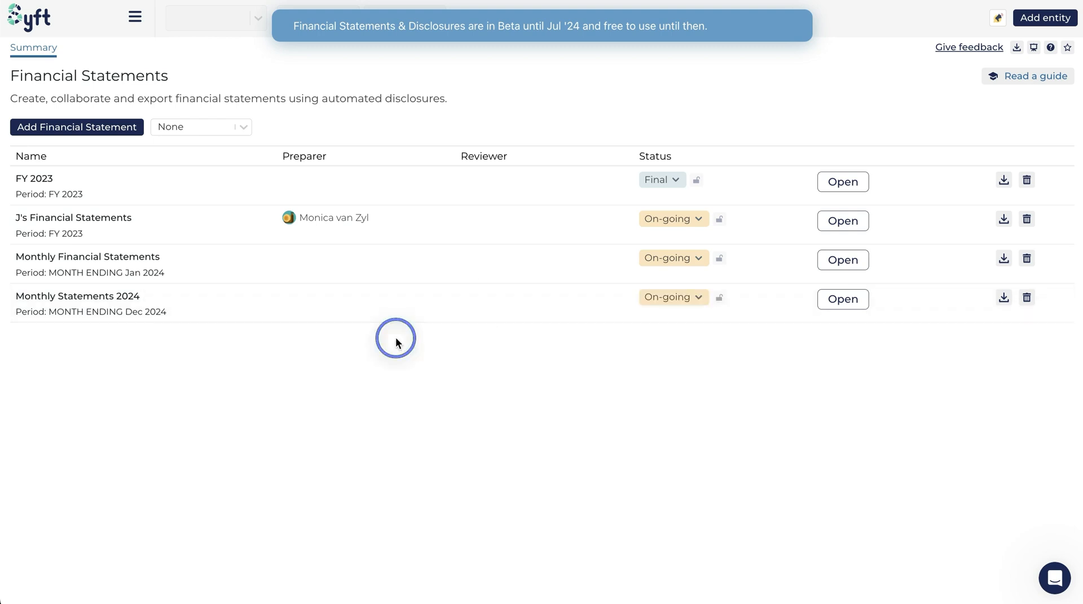
Review the status and lock options for Monthly Statements 2024 and try the Final status on it
left_click(653, 303)
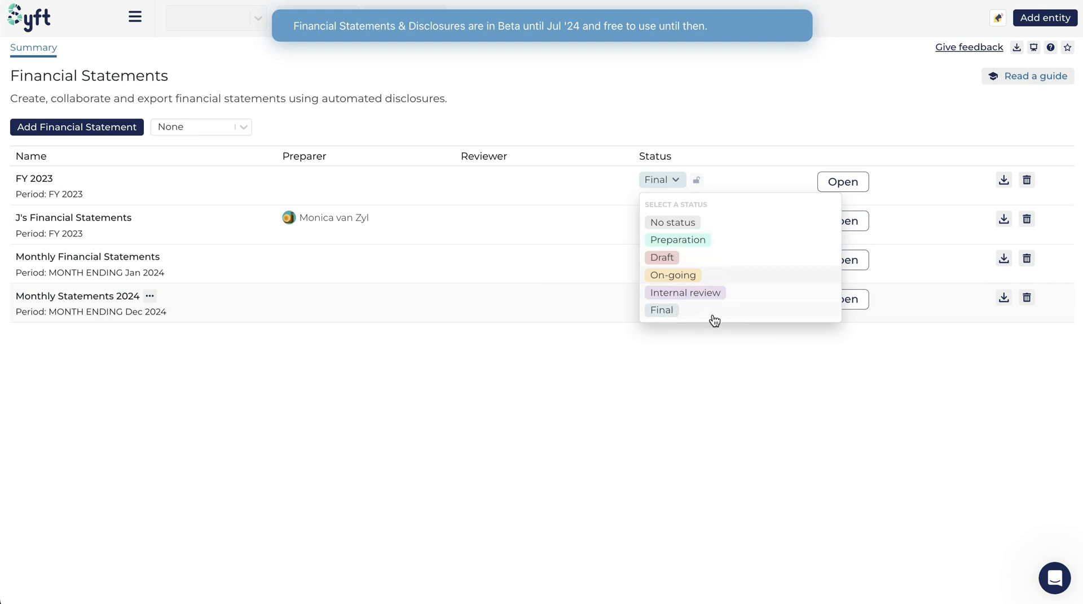
left_click(693, 282)
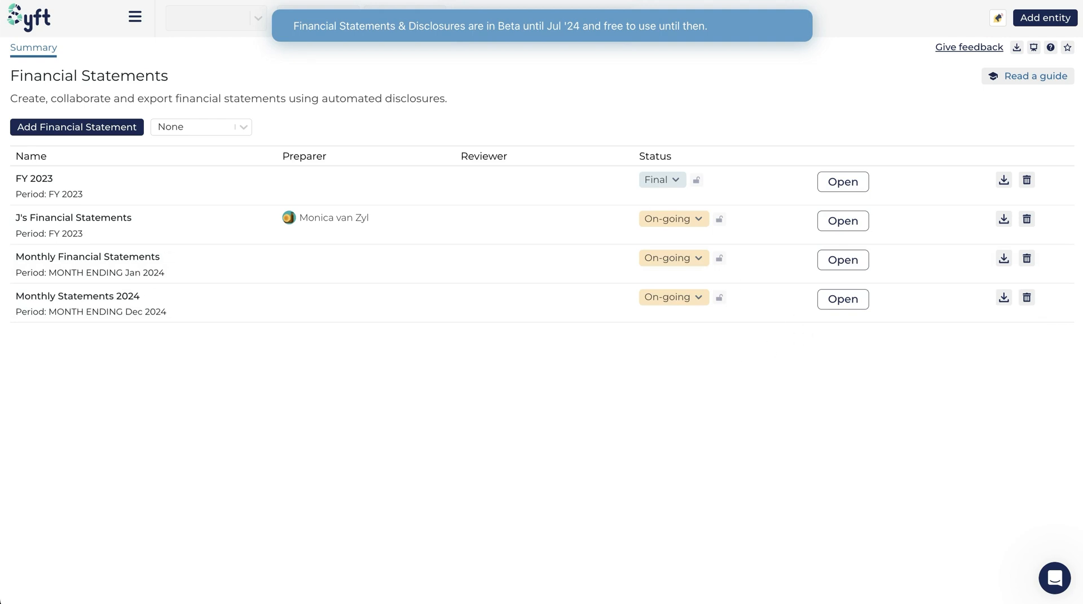
mouse_move(721, 297)
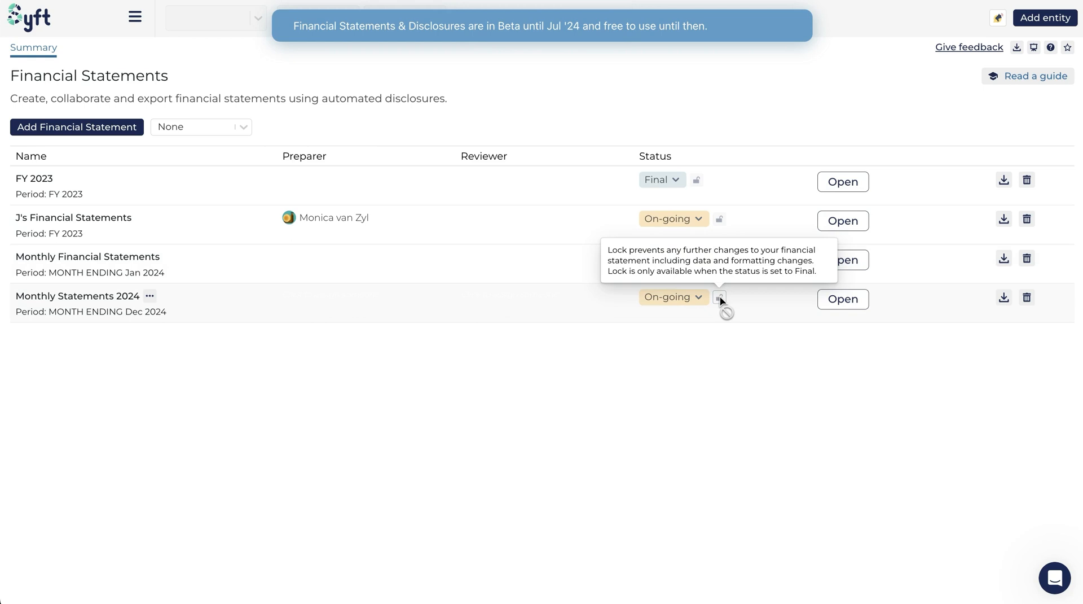
left_click(696, 298)
left_click(679, 312)
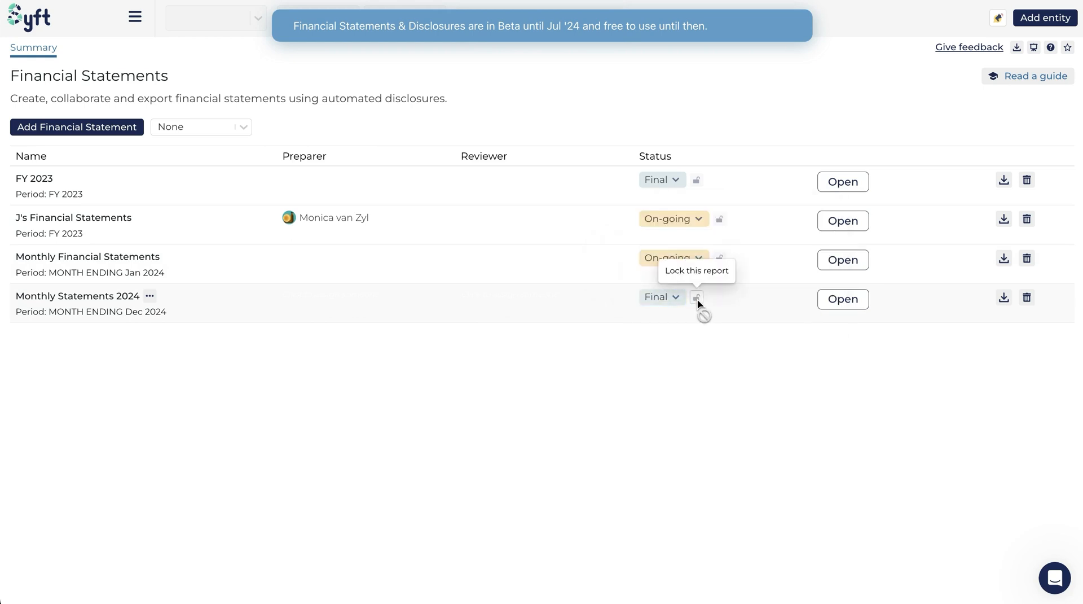
Return the status of Monthly Statements 2024 to On-going and open the statement
left_click(680, 299)
left_click(685, 277)
left_click(839, 302)
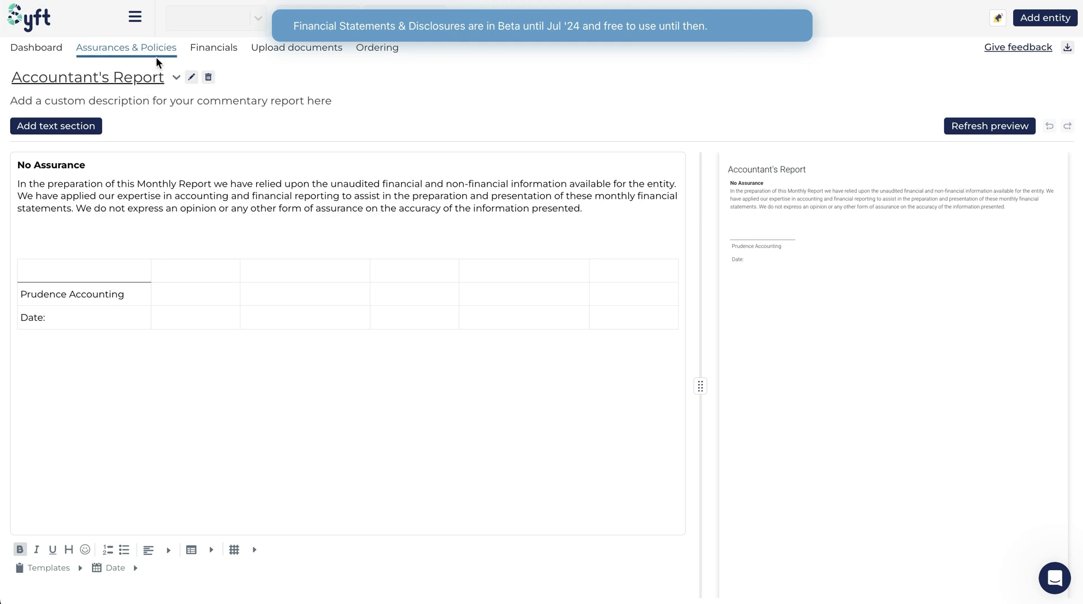
Look through the list of commentary reports available in the statement's Assurances & Policies section
left_click(150, 77)
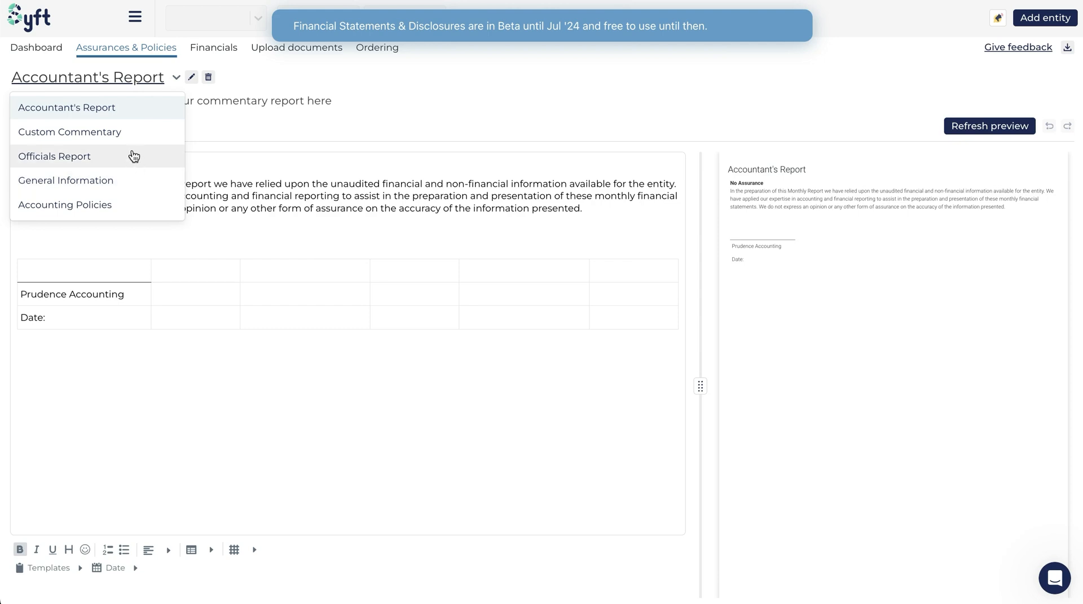
left_click(143, 79)
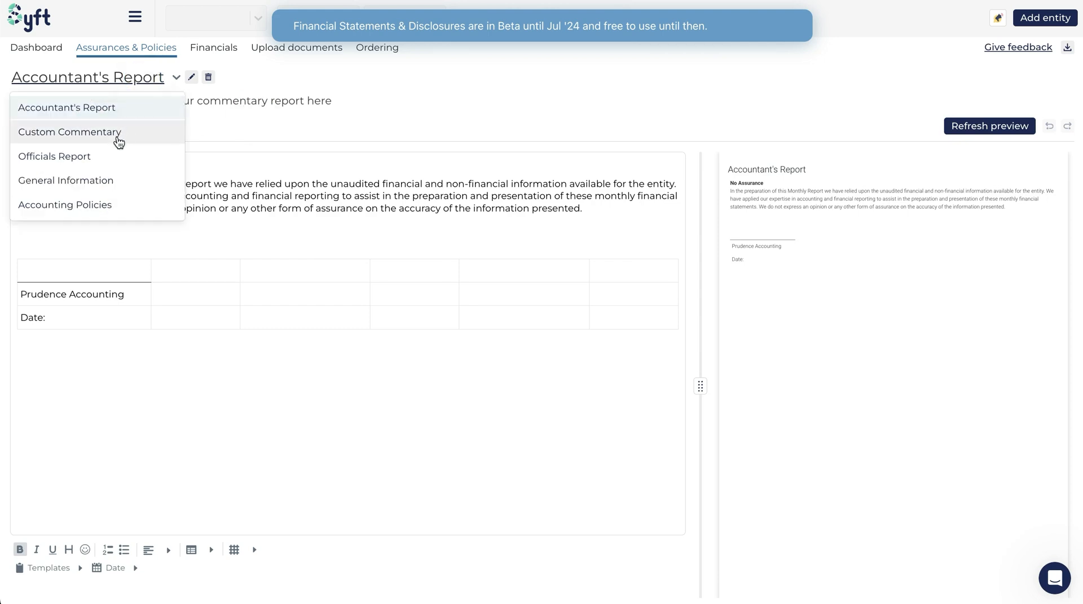
left_click(110, 157)
left_click(170, 77)
left_click(601, 356)
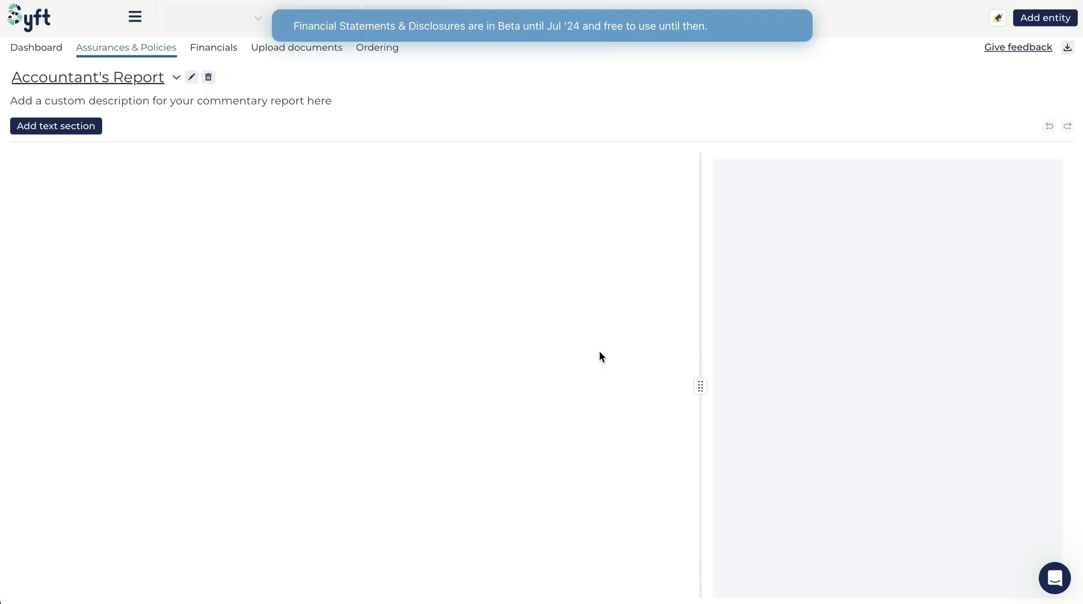
Preview the commentary templates for a new Accountant's Report text section, from General information to Start from scratch, without adding one
left_click(80, 126)
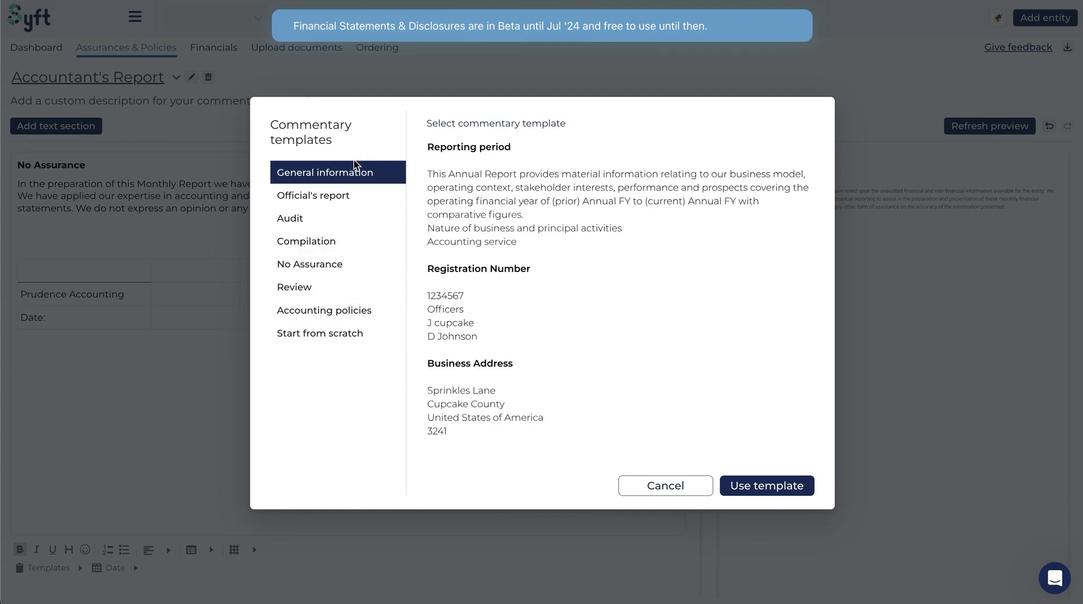
left_click(329, 206)
left_click(321, 224)
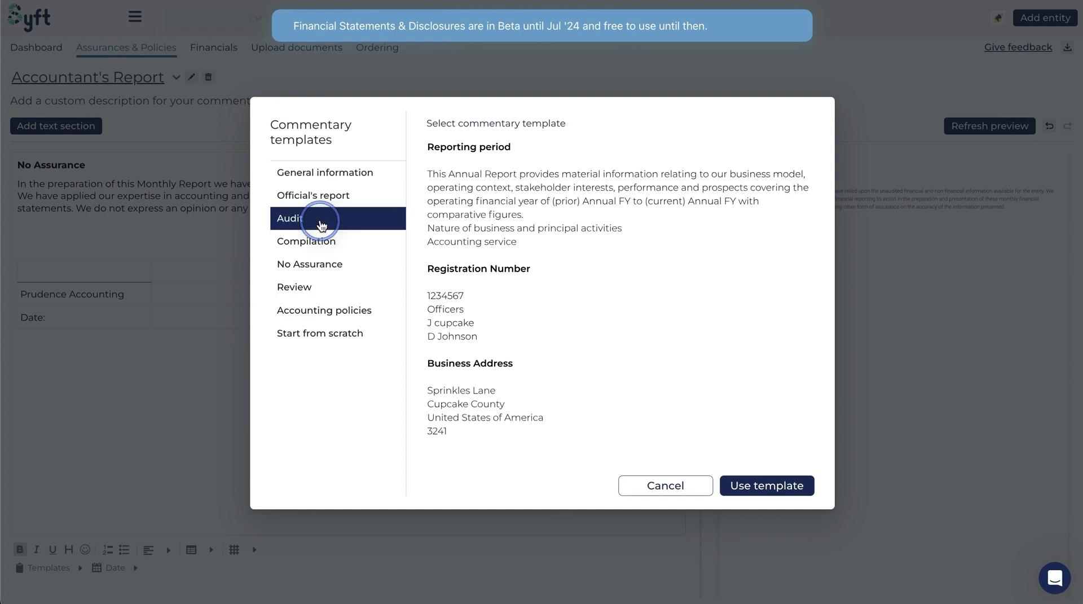
left_click(338, 246)
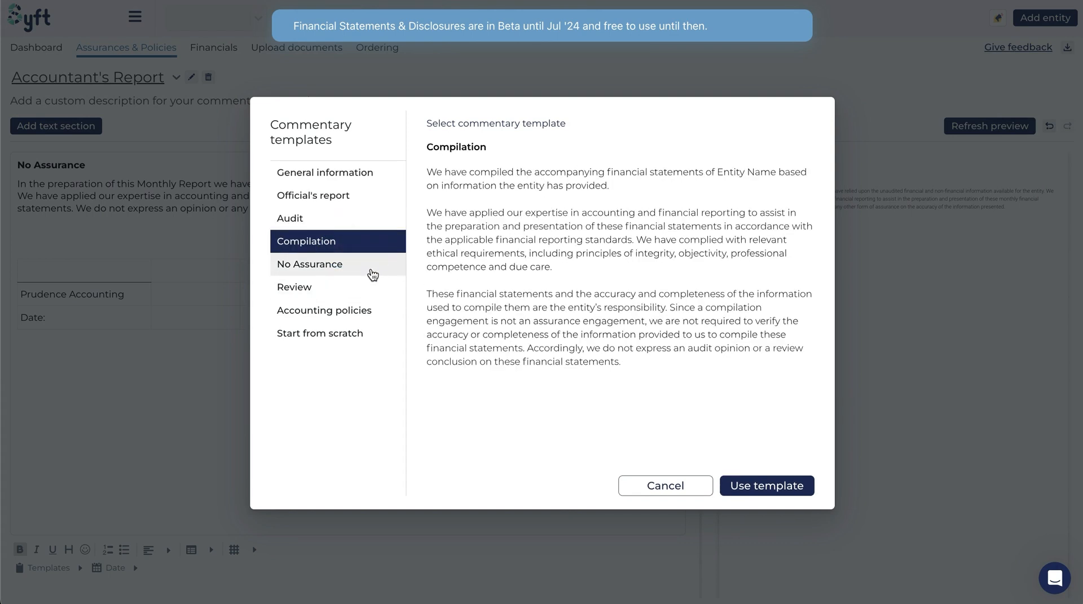
left_click(359, 267)
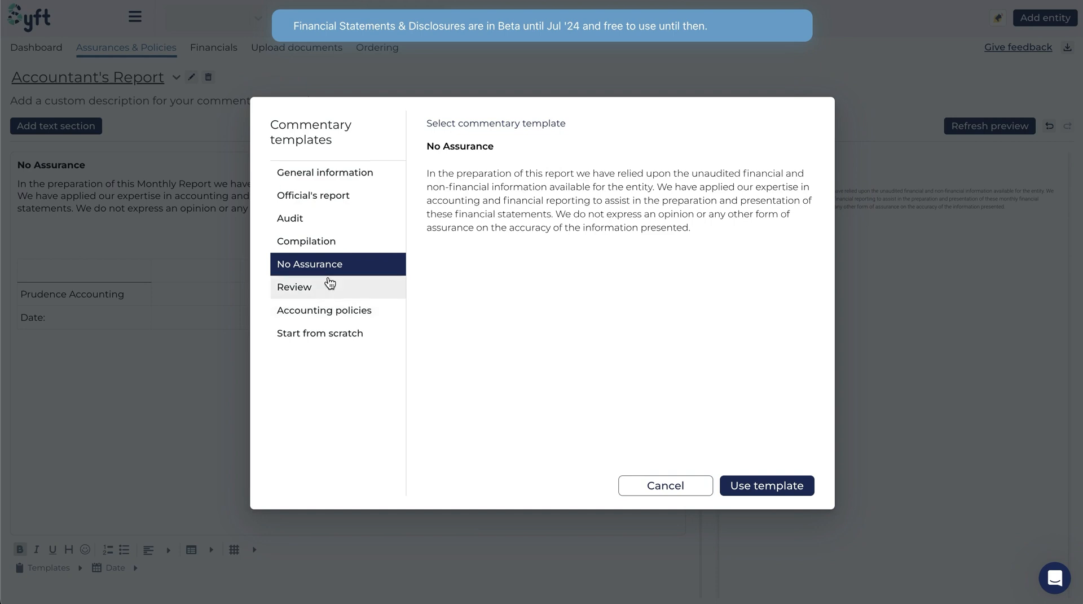
left_click(360, 288)
left_click(360, 319)
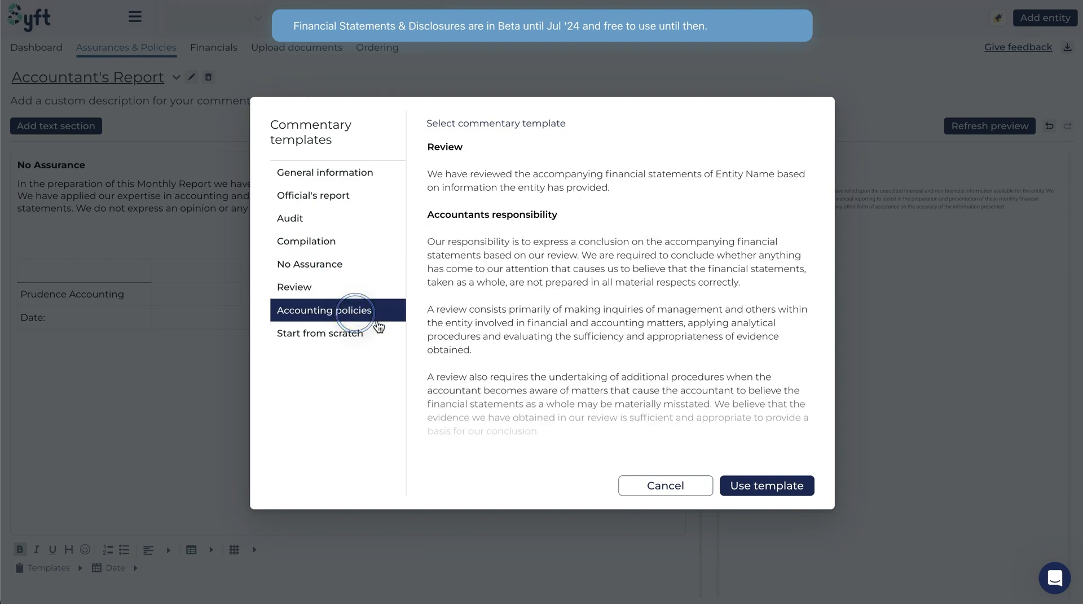
left_click(369, 337)
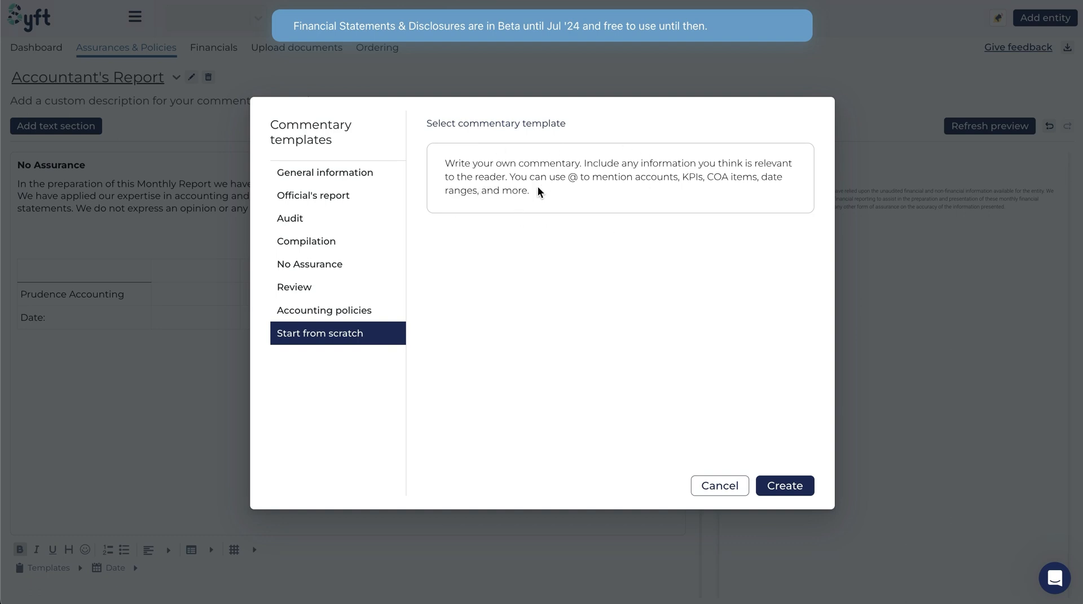
left_click(720, 481)
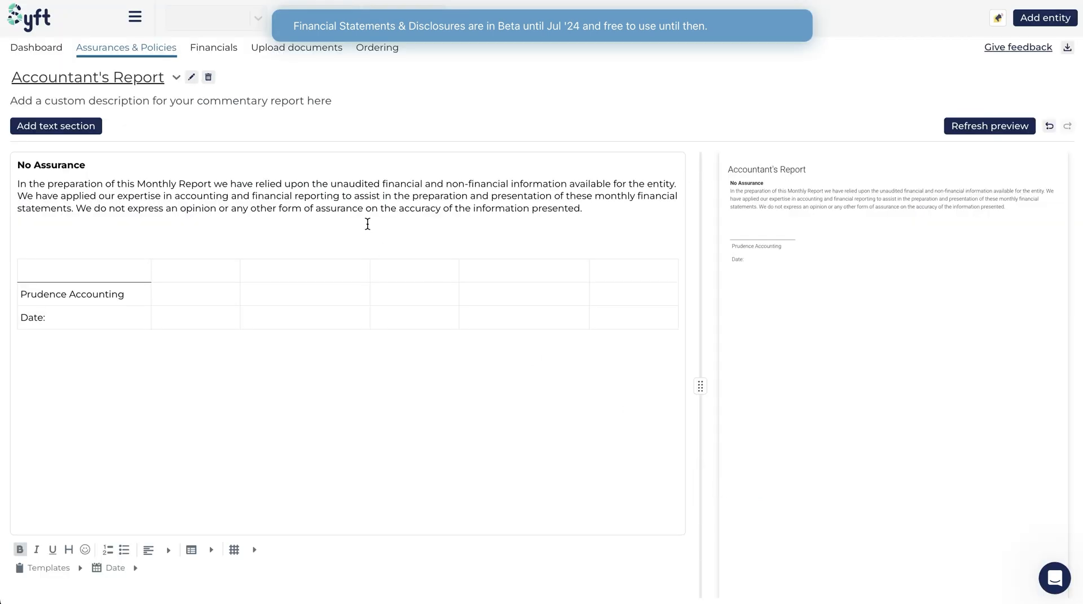
Review the statement's Balance Sheet and the options for uploading a PDF document, without uploading one
left_click(223, 54)
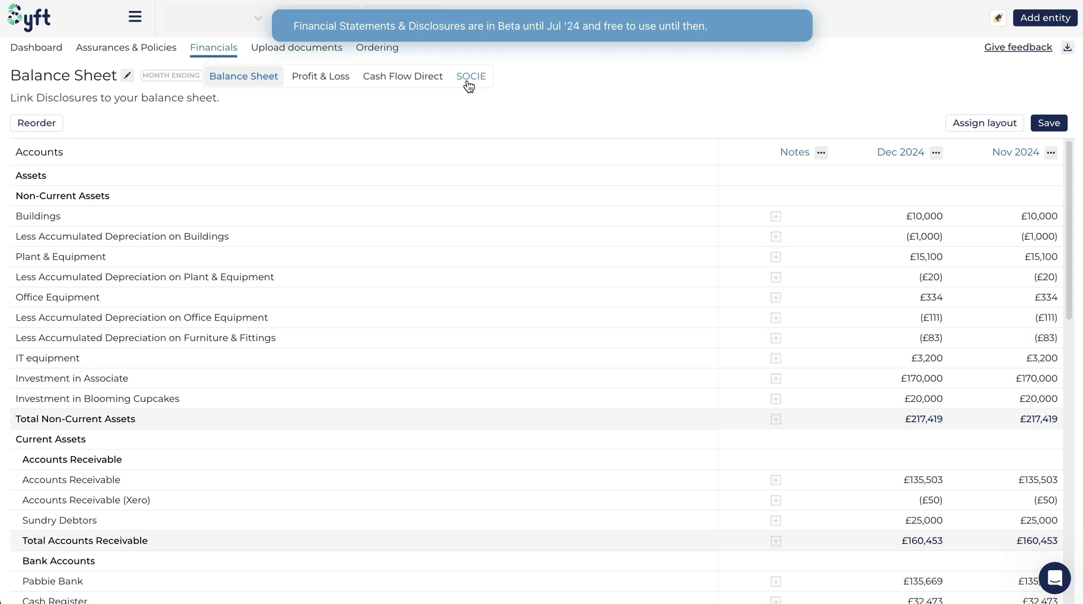
left_click(273, 52)
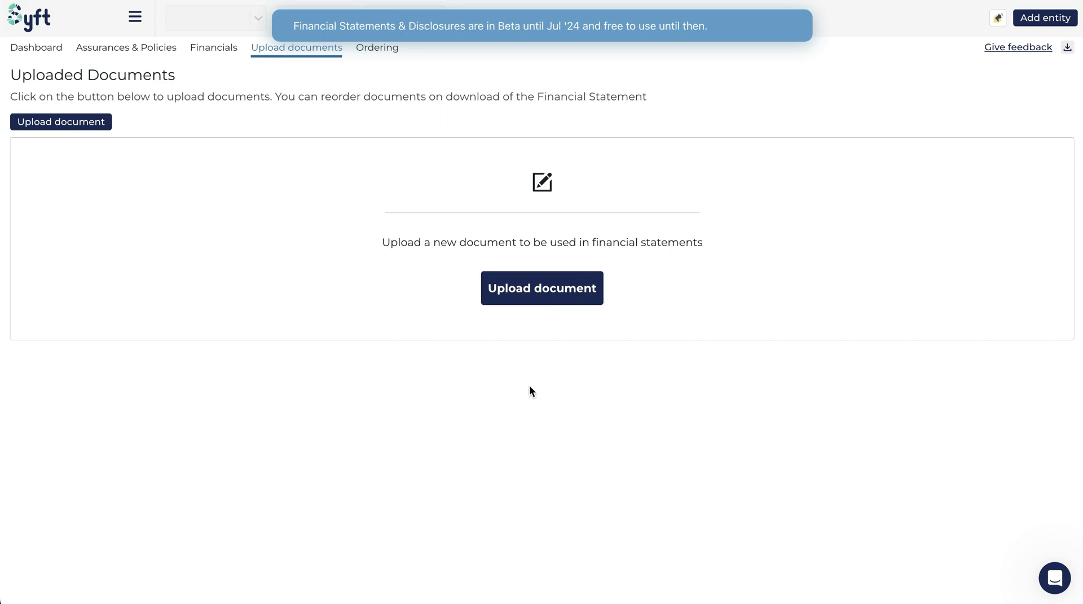
left_click(534, 299)
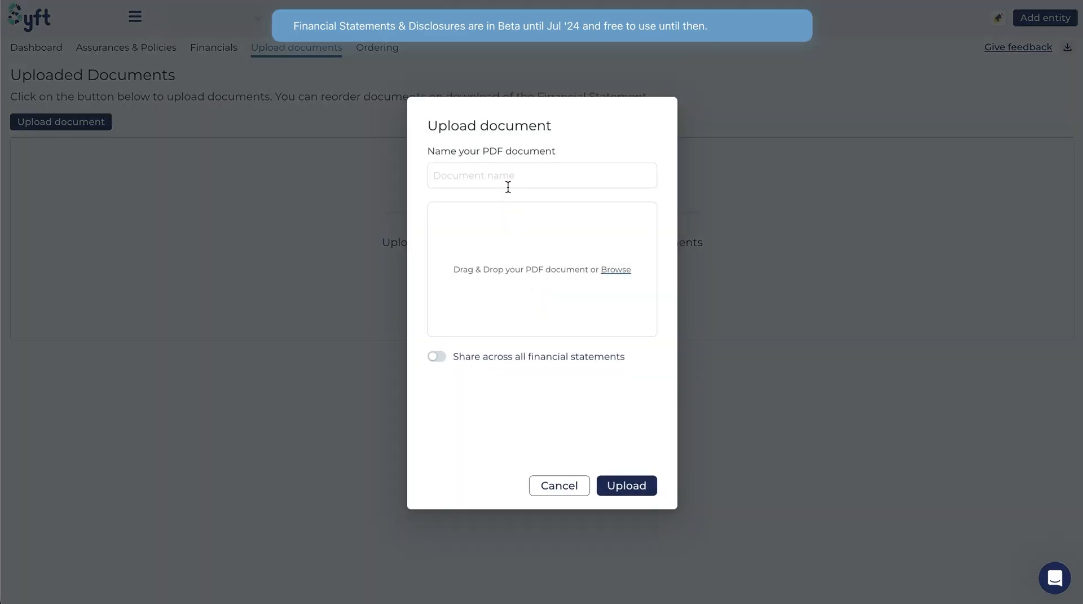
left_click(709, 167)
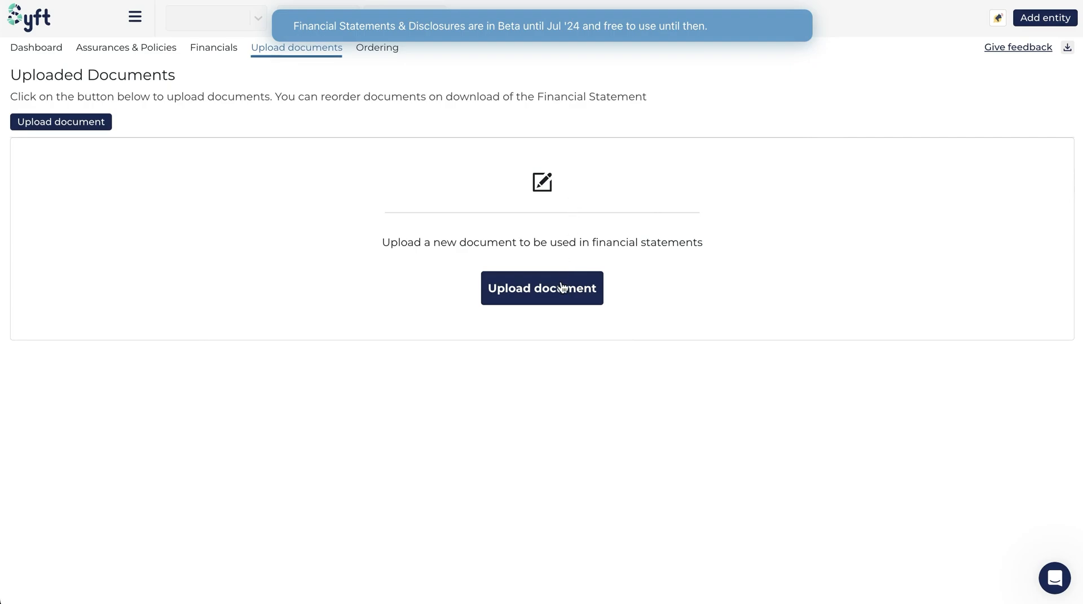
left_click(548, 294)
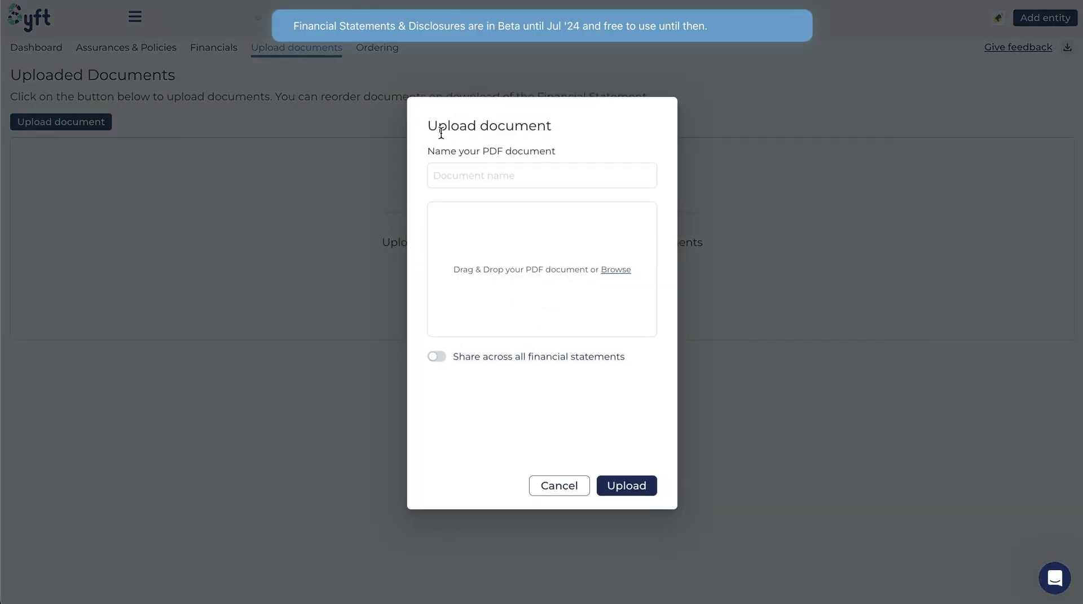
left_click(445, 171)
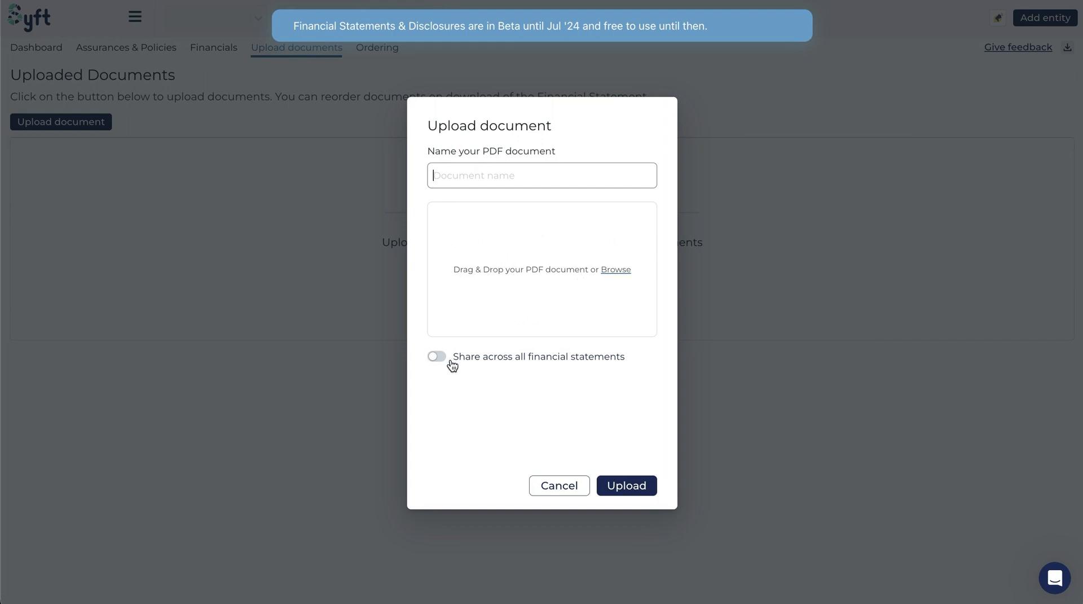
left_click_drag(445, 363, 618, 367)
left_click(622, 369)
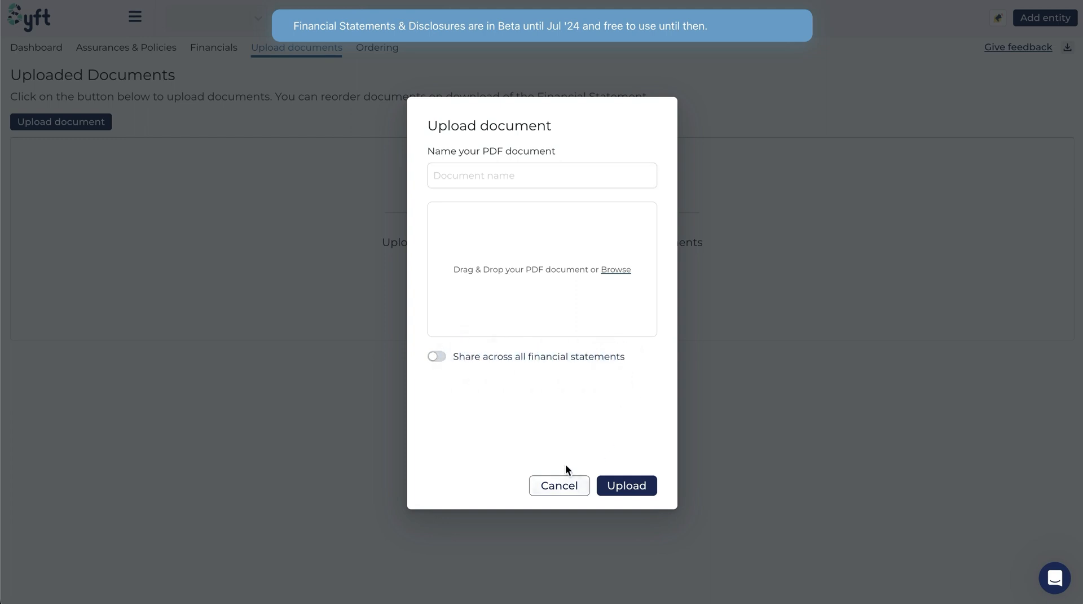
left_click(559, 486)
Reorder the statement's financials as Balance Sheet, Profit and Loss, Statement of Changes in Equity, Cash Flow Statement Direct
left_click(378, 49)
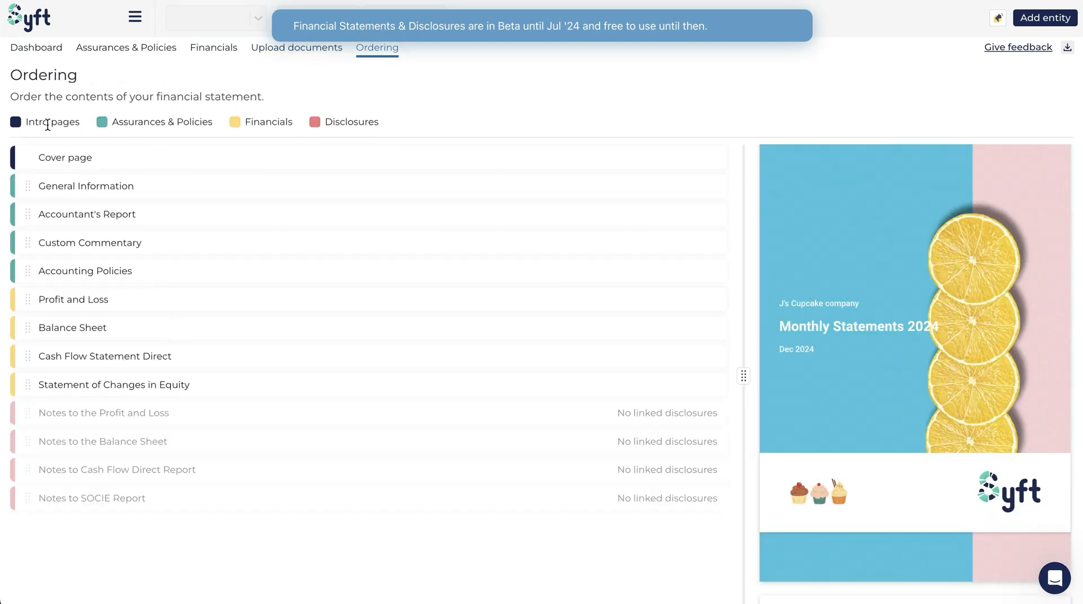
left_click_drag(12, 122, 428, 122)
left_click(428, 122)
left_click_drag(54, 327, 53, 371)
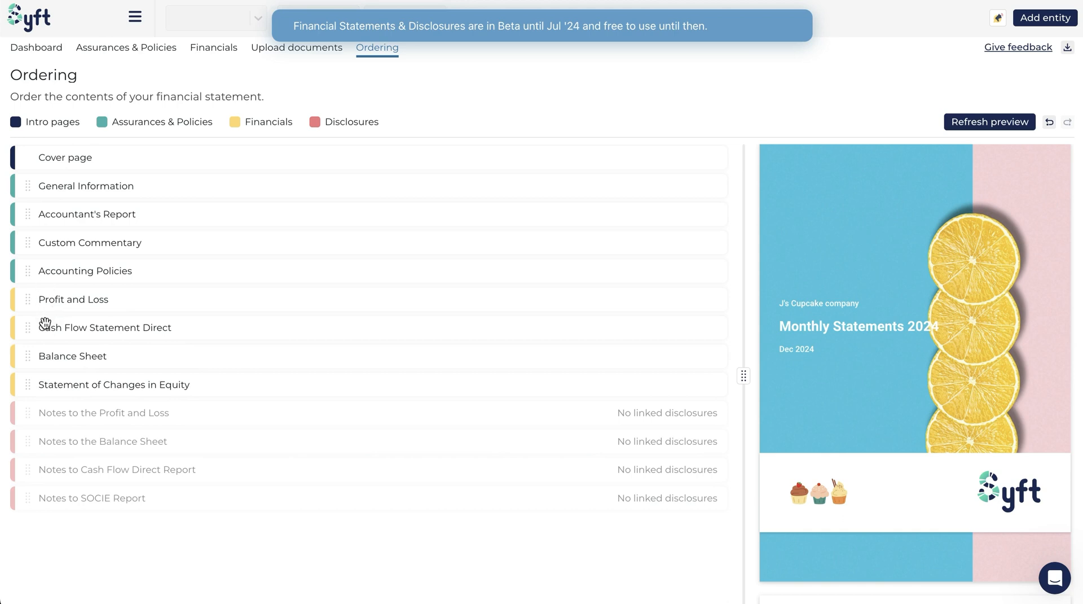
left_click(28, 358)
left_click_drag(27, 359, 25, 296)
left_click_drag(34, 383, 31, 346)
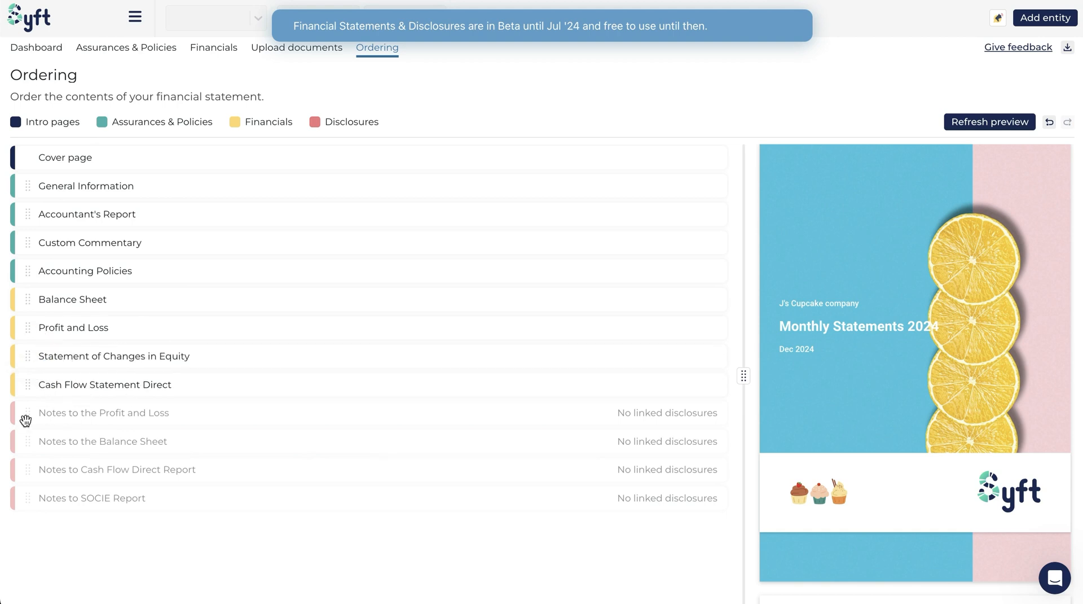
Order the notes as Balance Sheet, Profit and Loss, SOCIE, Cash Flow Direct Report, and move Accountant's Report above General Information
mouse_move(26, 413)
left_mouse_down()
mouse_move(26, 446)
mouse_move(28, 413)
left_mouse_up()
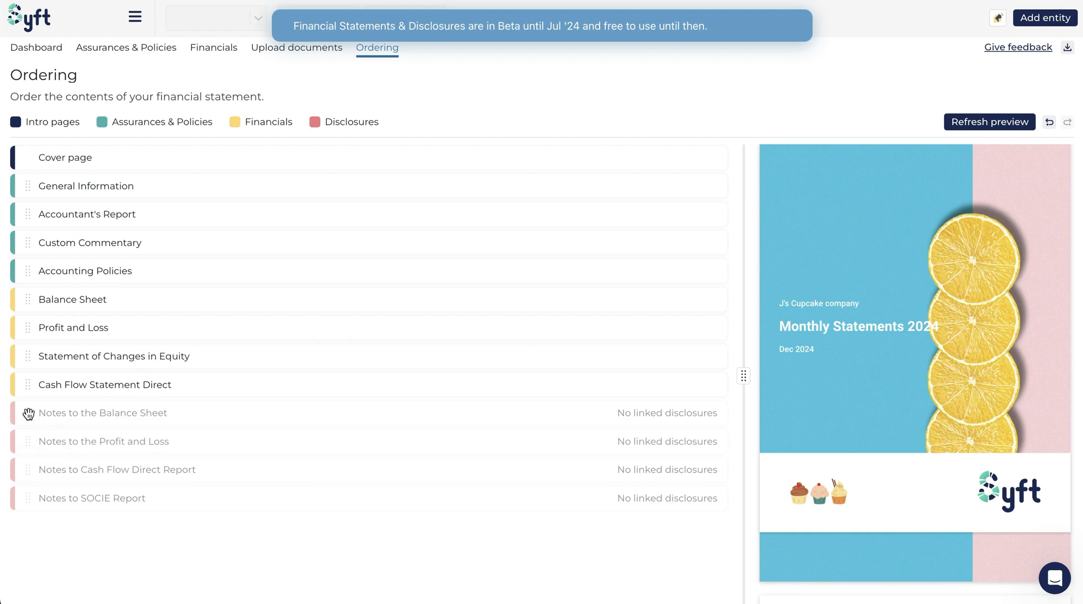
left_click_drag(31, 501, 30, 468)
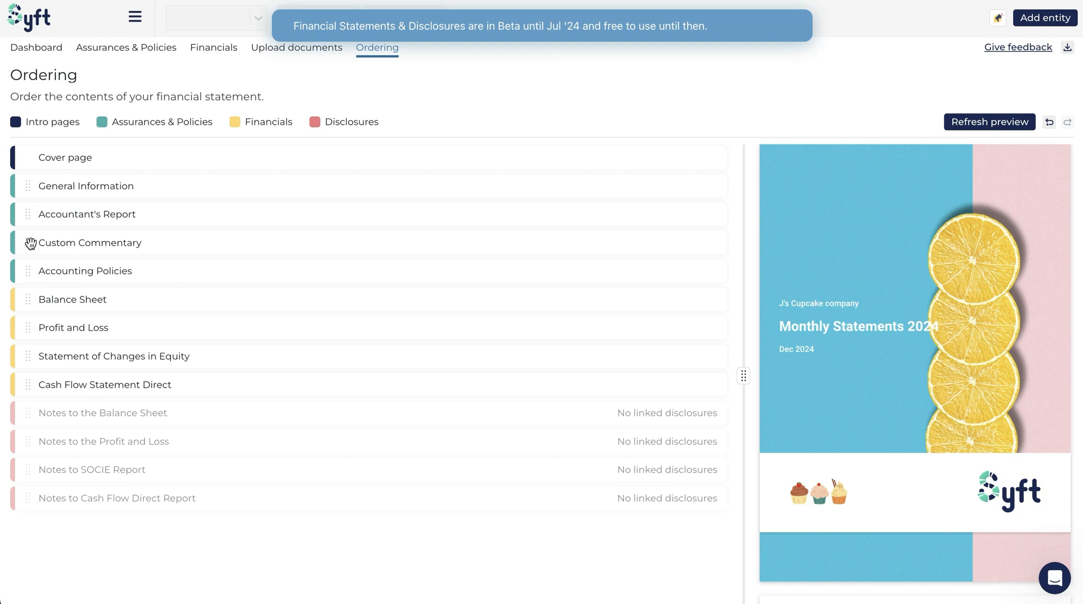
left_click_drag(27, 213, 26, 192)
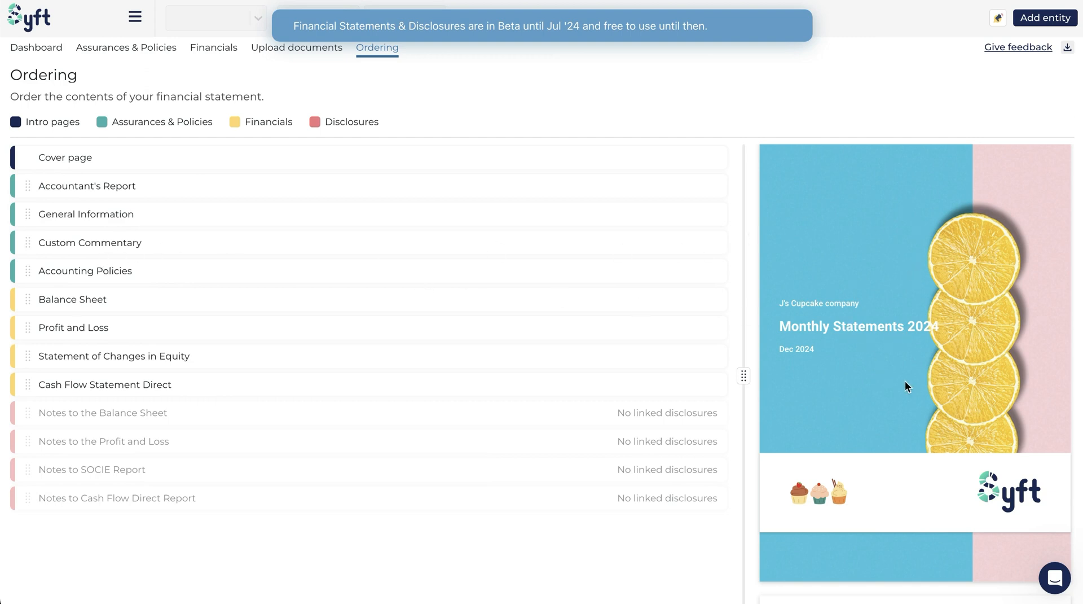
Look through the preview of the reordered statement, including General Information and Accounting Policies, and go back to the statement's dashboard
scroll(941, 362, "down", 1)
scroll(941, 362, "down", 15)
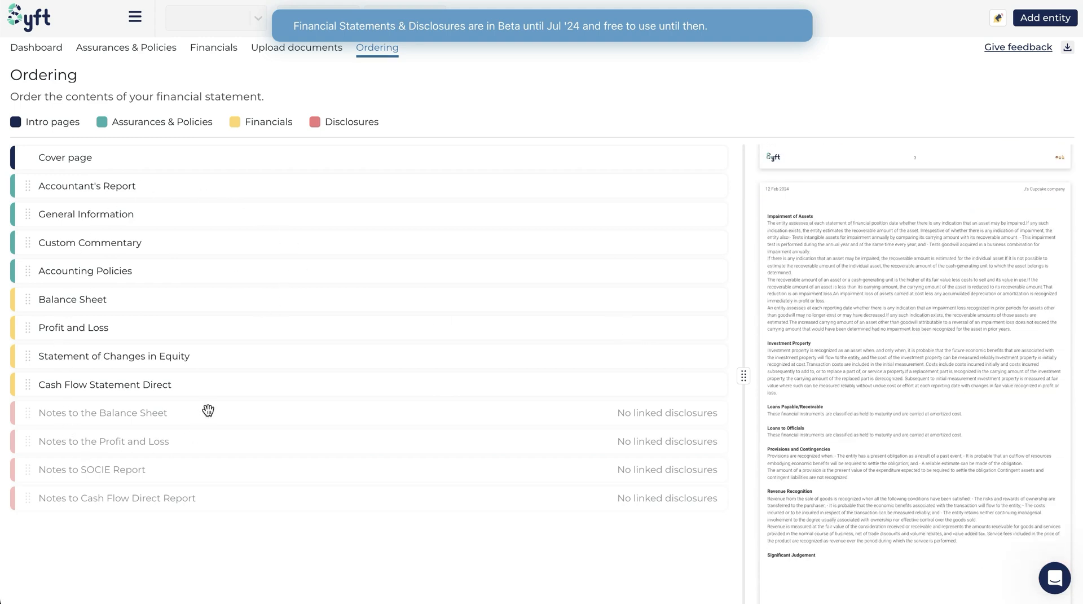
scroll(803, 287, "up", 15)
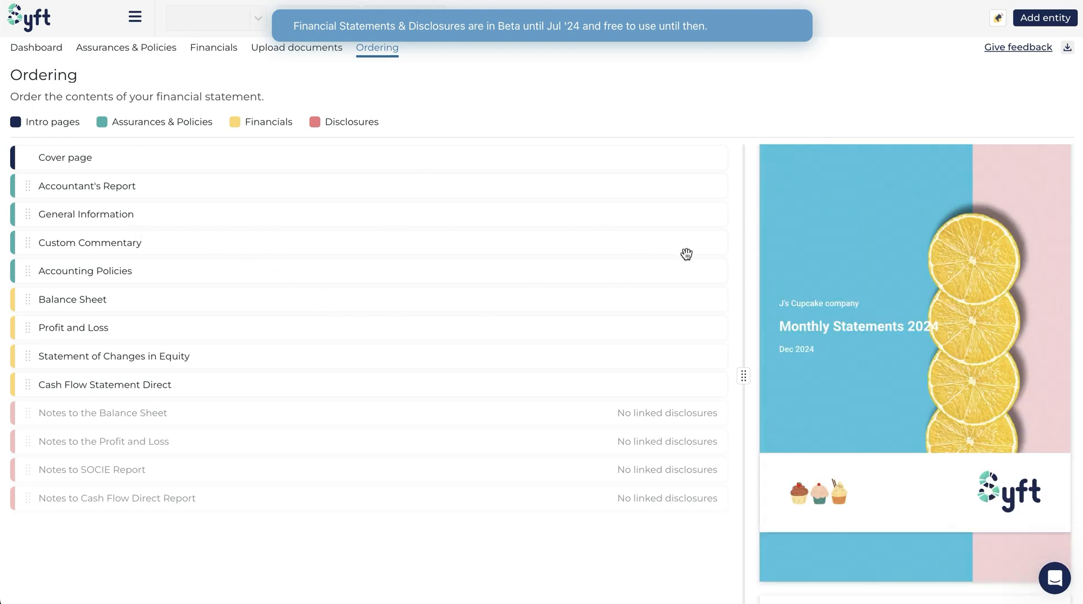
scroll(815, 285, "down", 10)
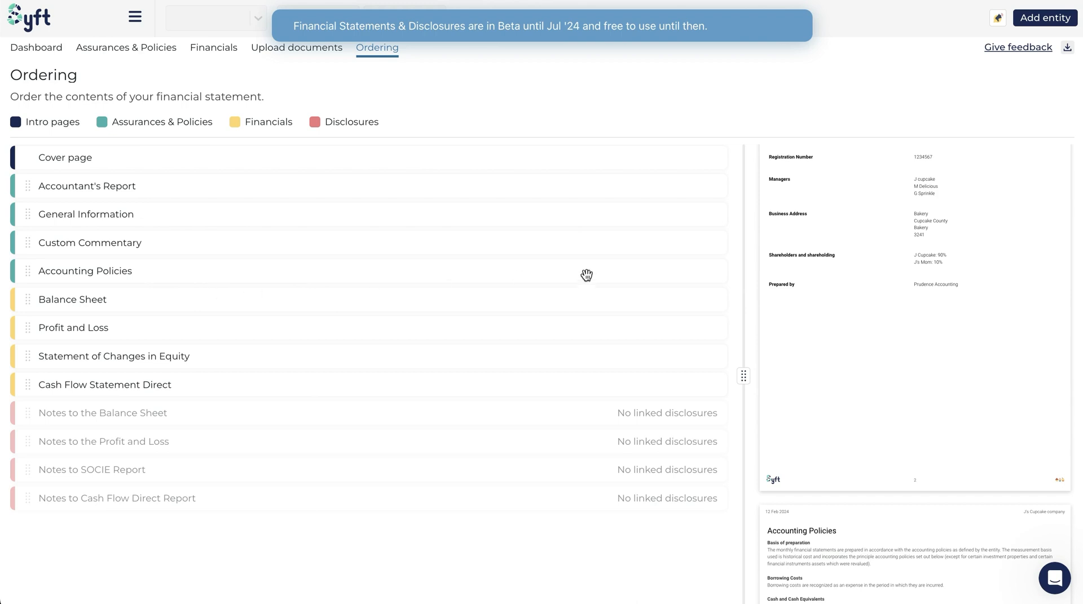
scroll(877, 282, "down", 3)
scroll(877, 282, "down", 1)
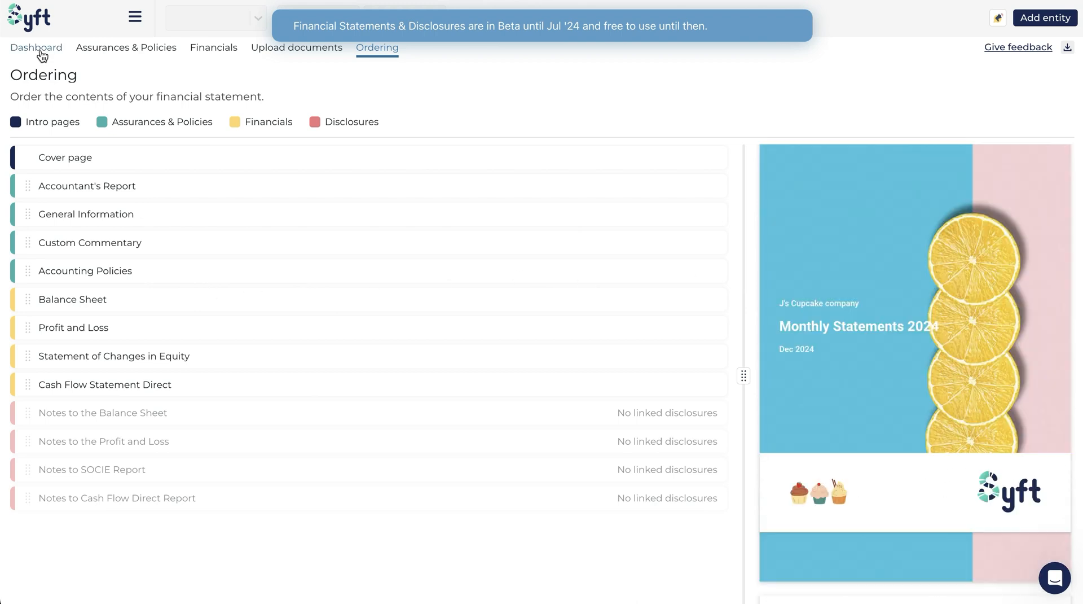
left_click(40, 49)
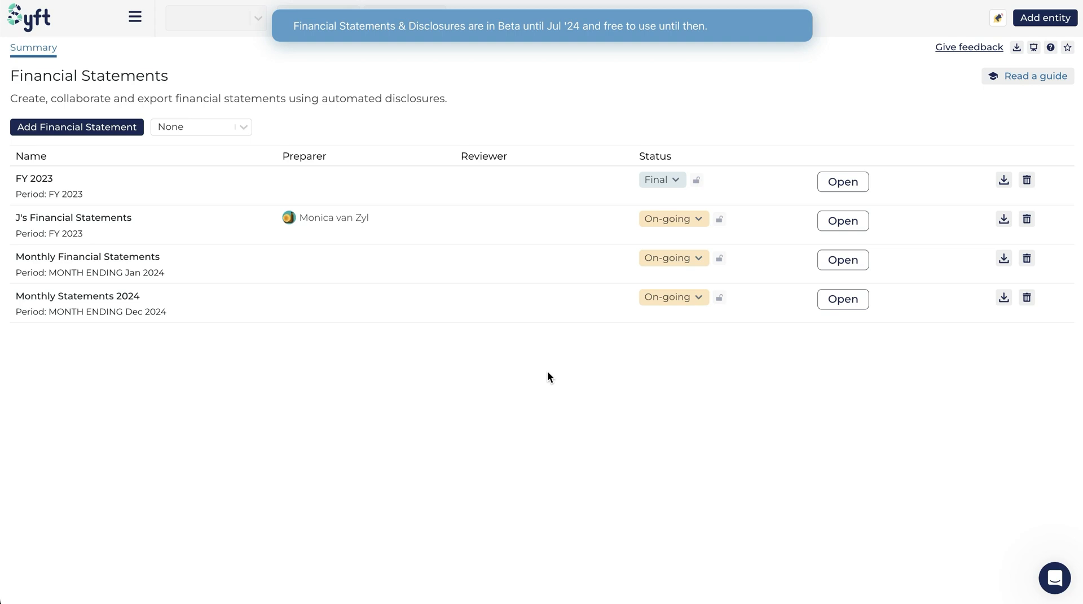
Go to the company's Layouts & COA and view the Profit and Loss layout J's P&L (AFS)
mouse_move(4, 373)
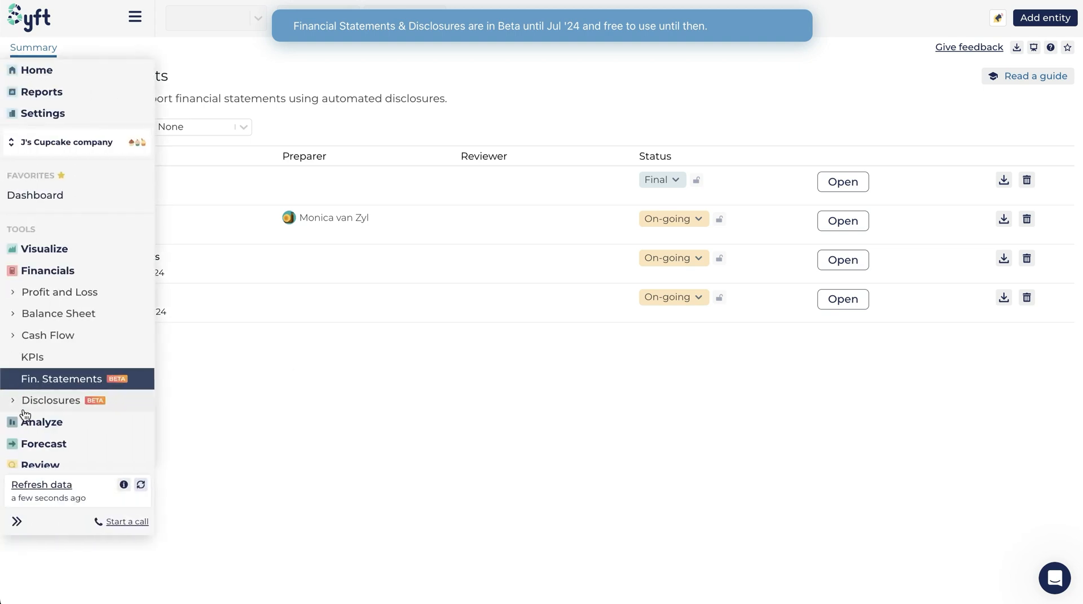
scroll(34, 415, "down", 2)
left_click(48, 413)
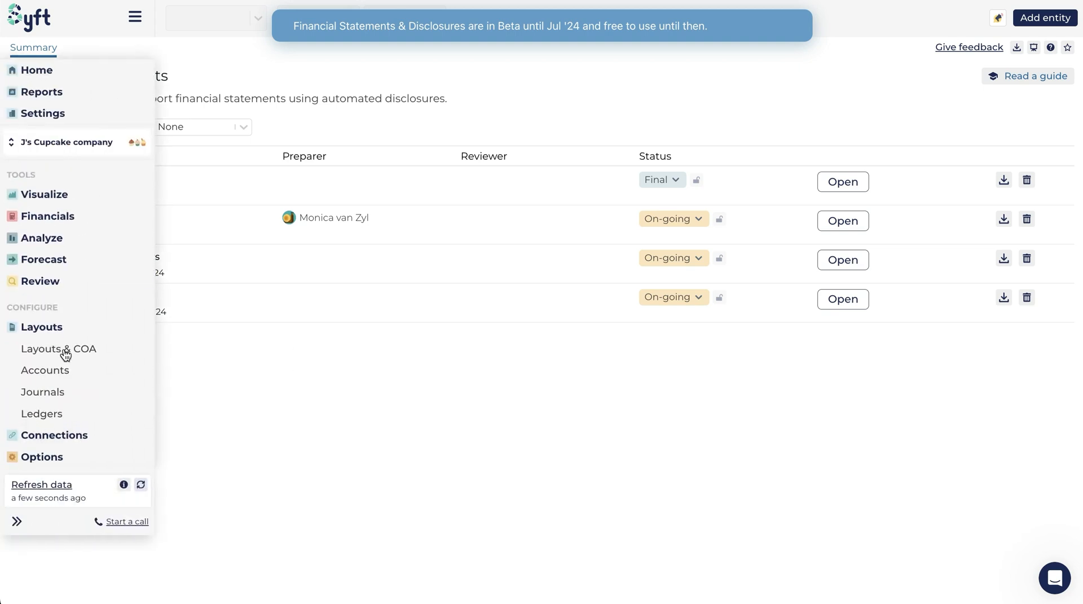
left_click(66, 354)
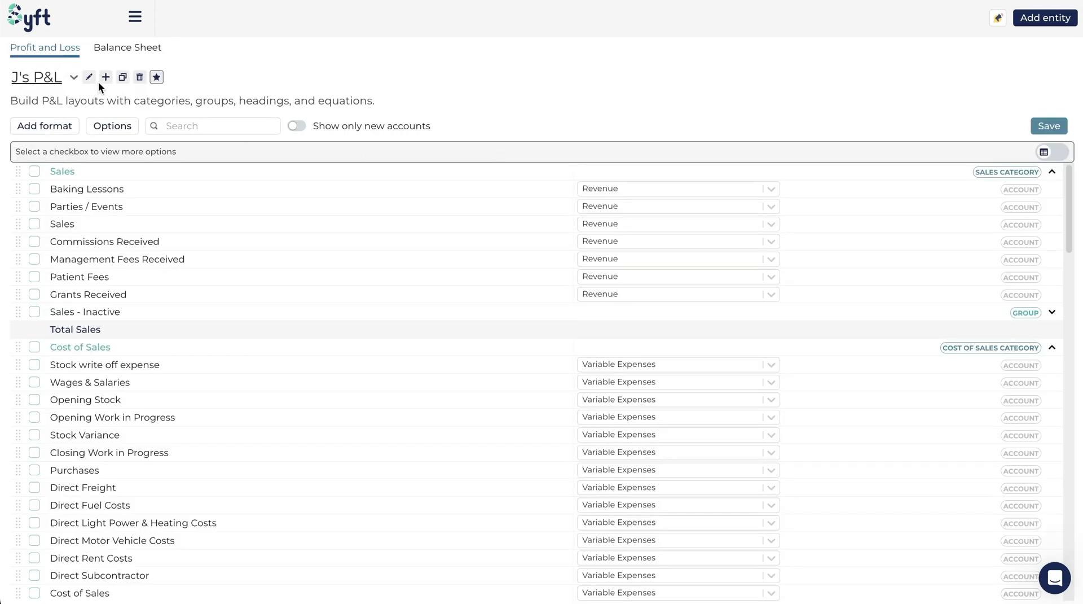
left_click(54, 78)
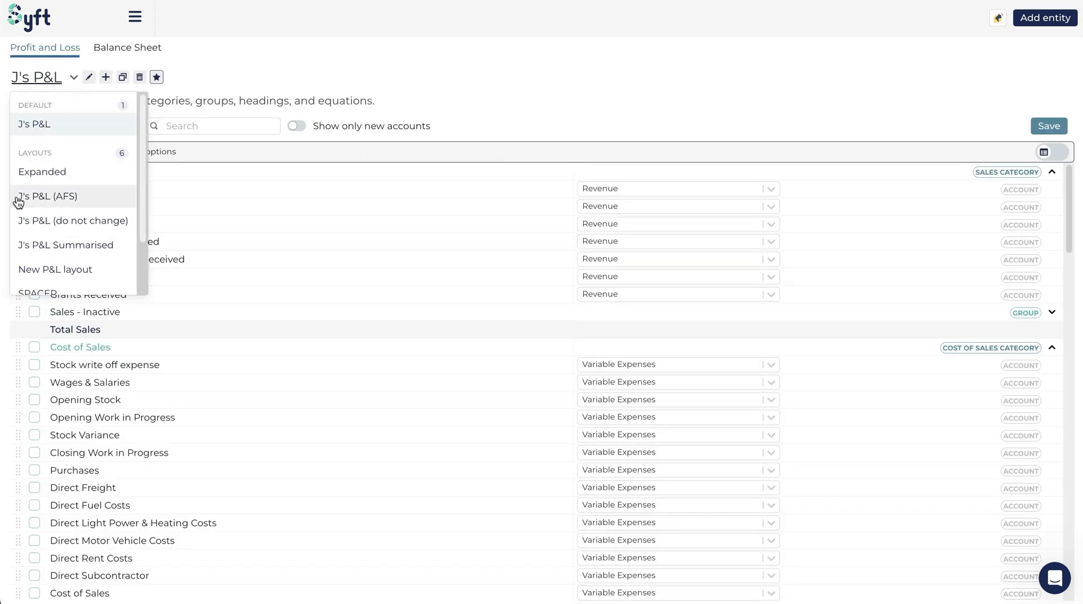
left_click(67, 197)
View the Balance Sheet layout J's BS (for AFS)
left_click(127, 48)
left_click(44, 81)
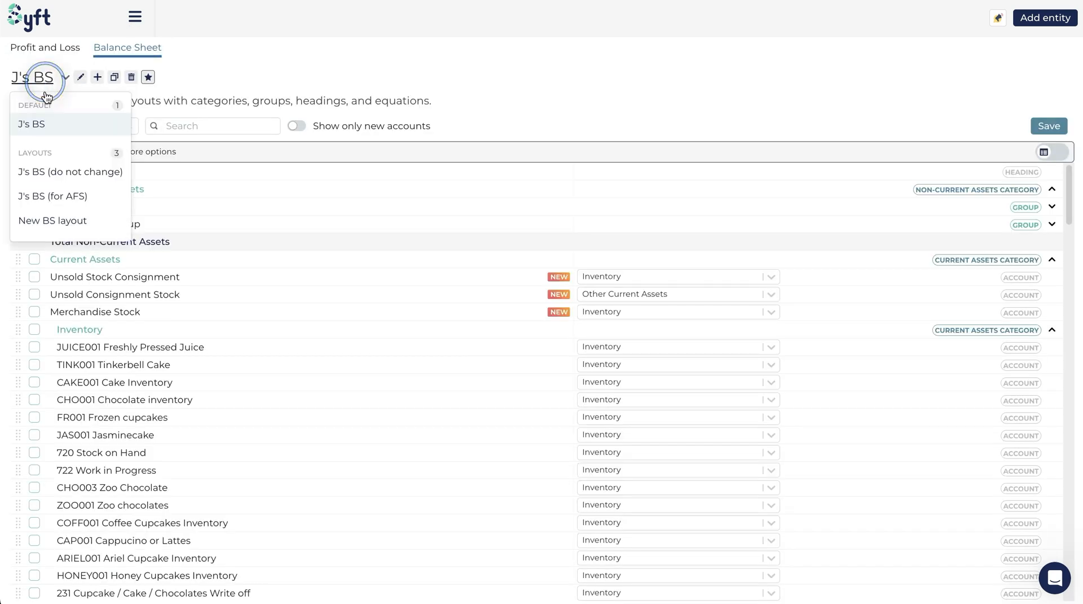
left_click(67, 206)
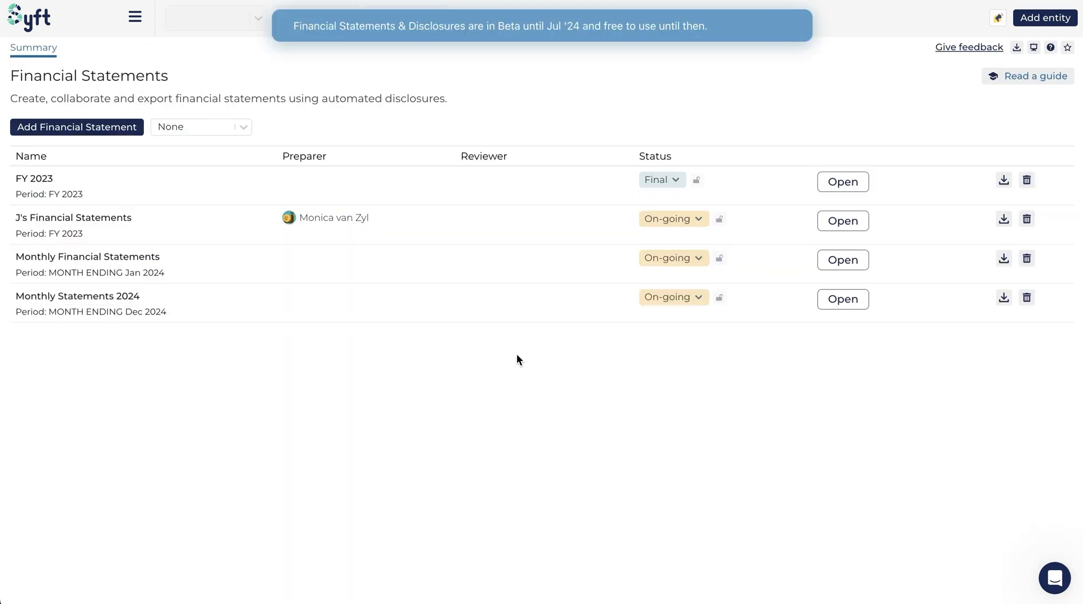